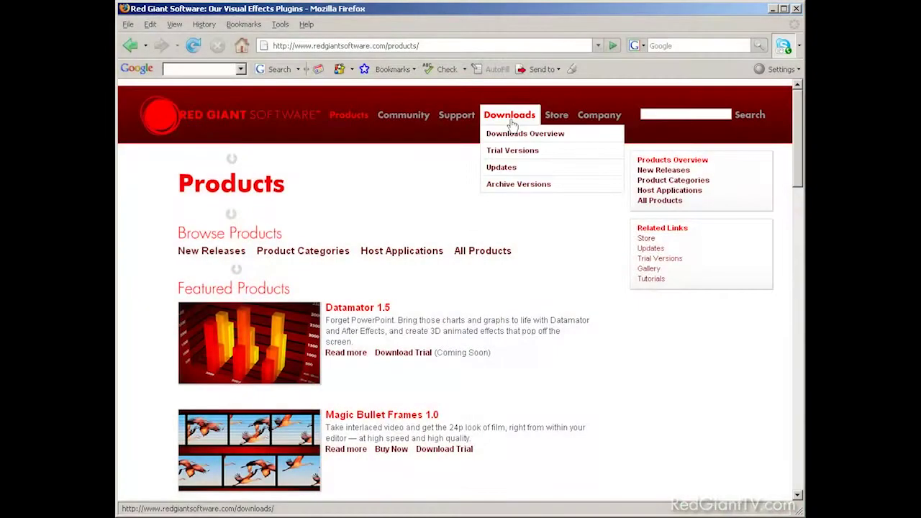
Go to Downloads > Trial Versions on the Red Giant Software website
{"action": "left_click", "coordinate": [515, 154]}
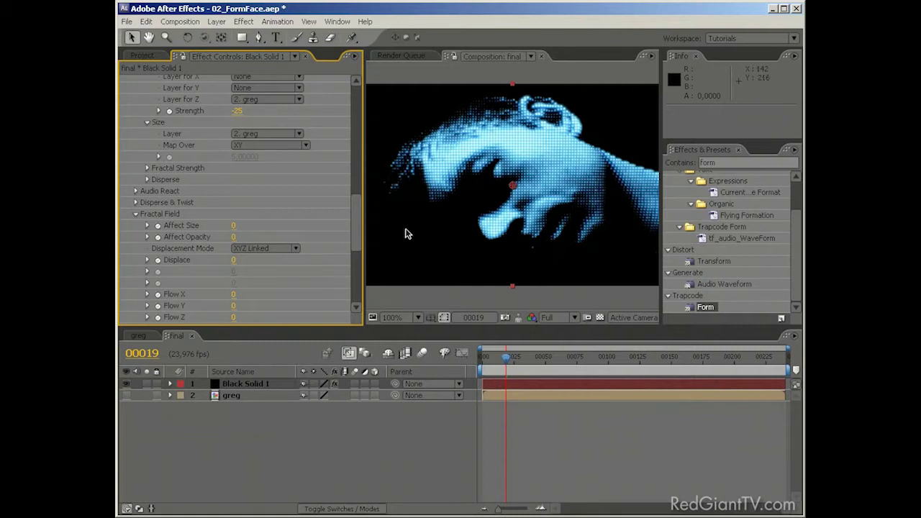
Select the Black Solid 1 timeline layer and rename it 'FormFace'
{"action": "left_click", "coordinate": [256, 384]}
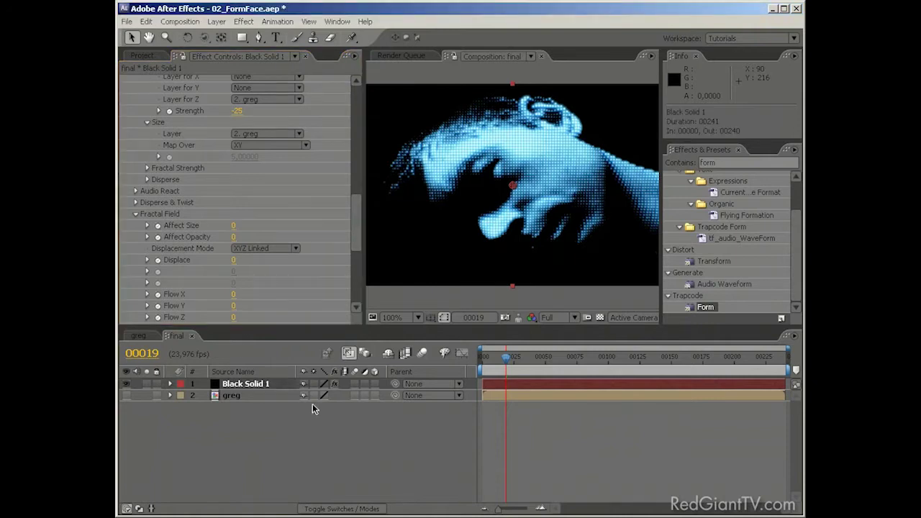
{"action": "key", "text": "Return"}
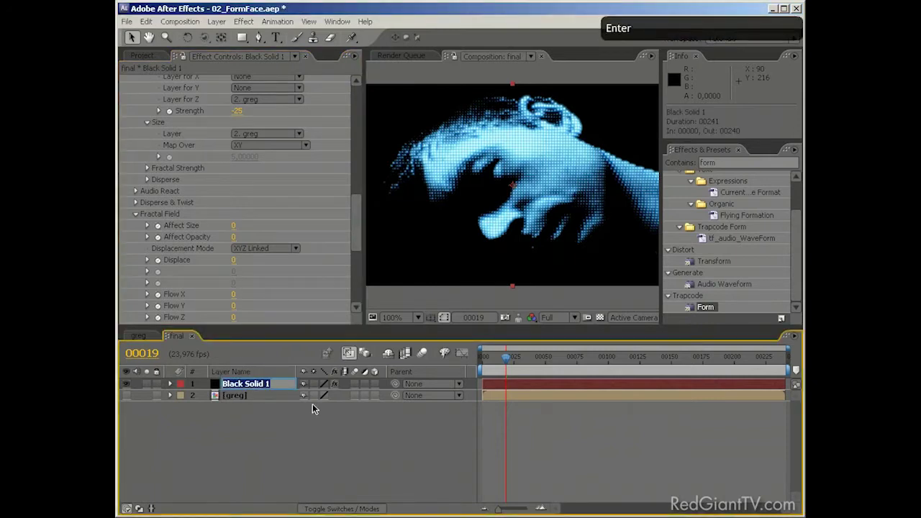
{"action": "type", "text": "Form"}
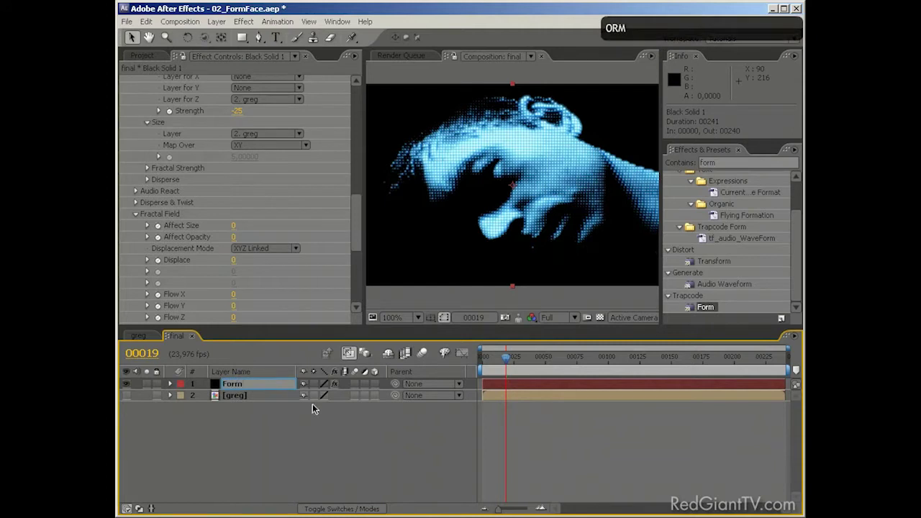
{"action": "type", "text": "Face"}
{"action": "key", "text": "Return"}
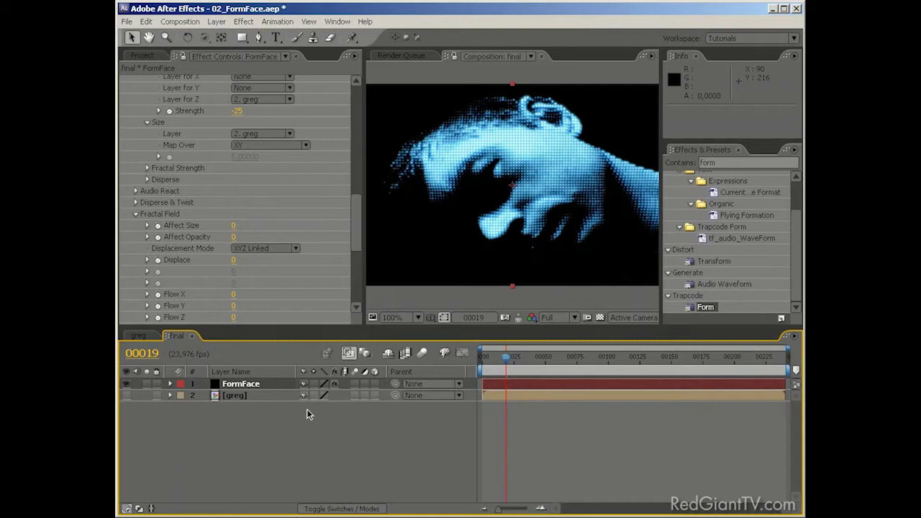
Add a new camera layer, Camera 1, with the default camera settings
{"action": "right_click", "coordinate": [306, 425]}
{"action": "mouse_move", "coordinate": [325, 433]}
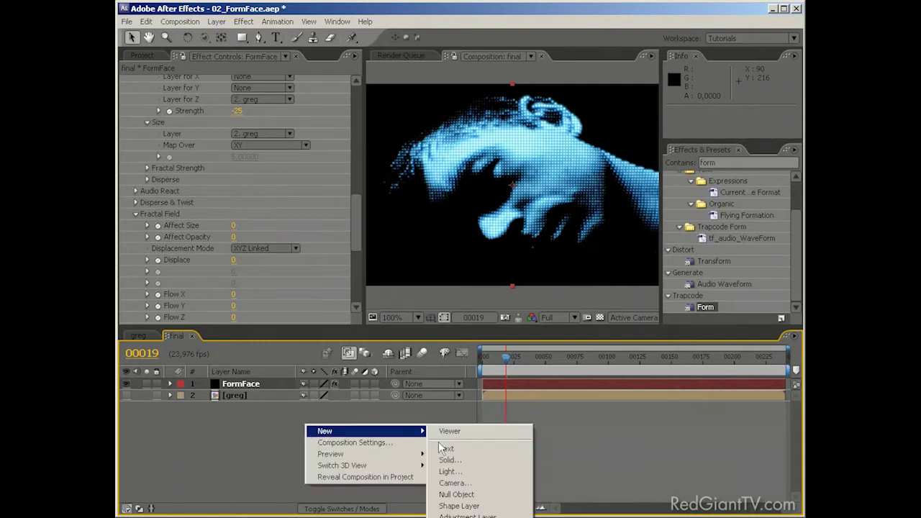
{"action": "left_click", "coordinate": [454, 482]}
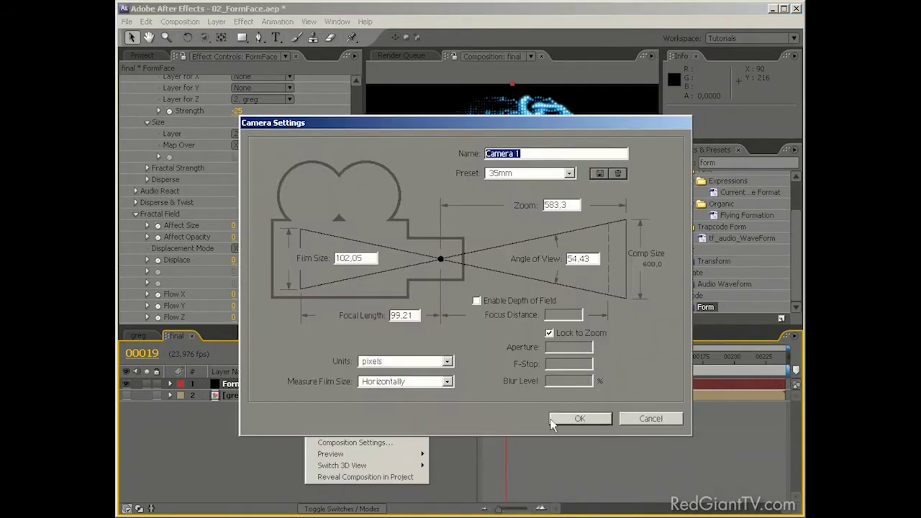
{"action": "left_click", "coordinate": [580, 419]}
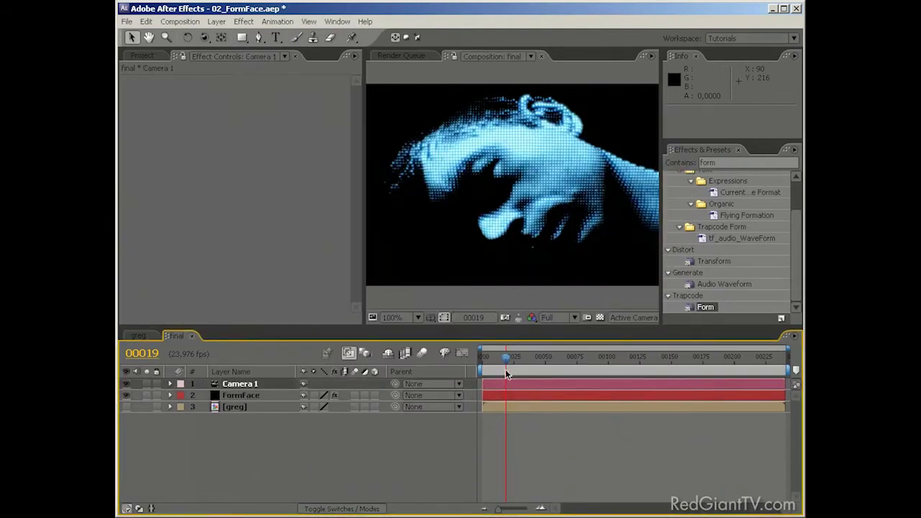
Add a 3D null named 'CameraController' and parent Camera 1 to it
{"action": "right_click", "coordinate": [320, 434]}
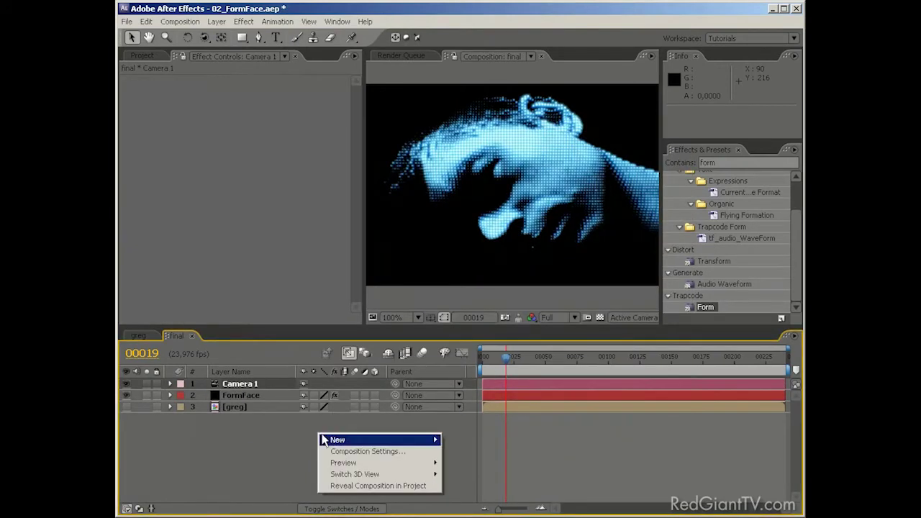
{"action": "mouse_move", "coordinate": [338, 440]}
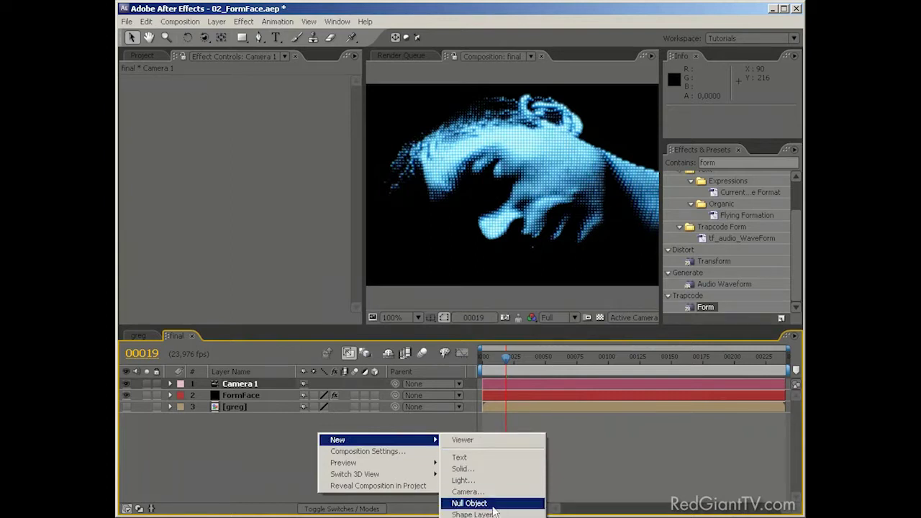
{"action": "left_click", "coordinate": [469, 503]}
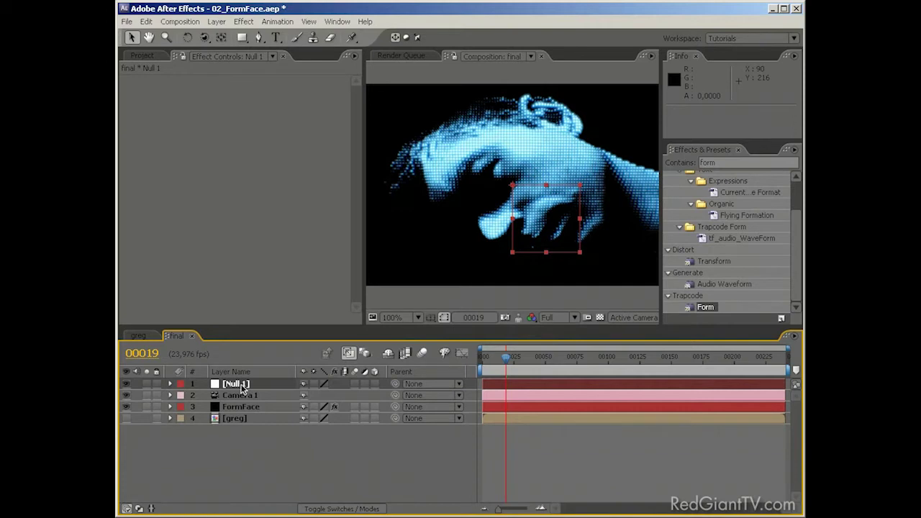
{"action": "key", "text": "Return"}
{"action": "type", "text": "Camera"}
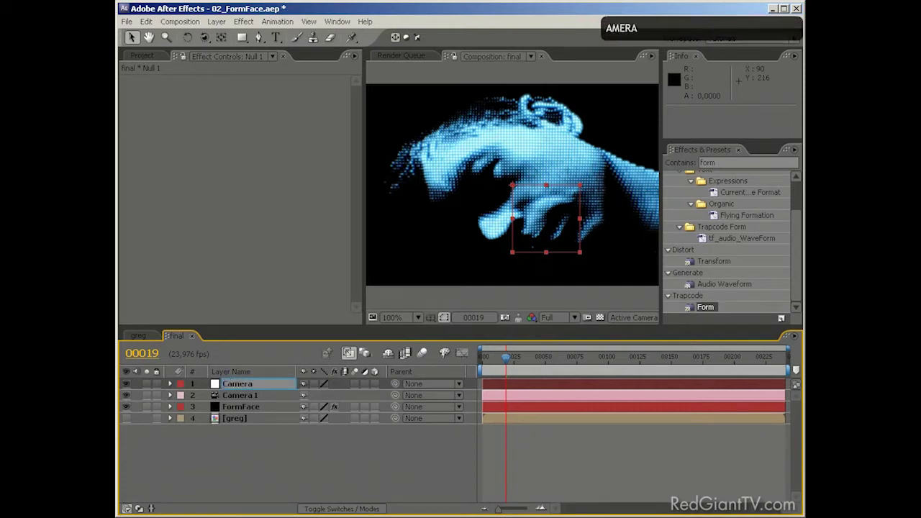
{"action": "type", "text": "Controller"}
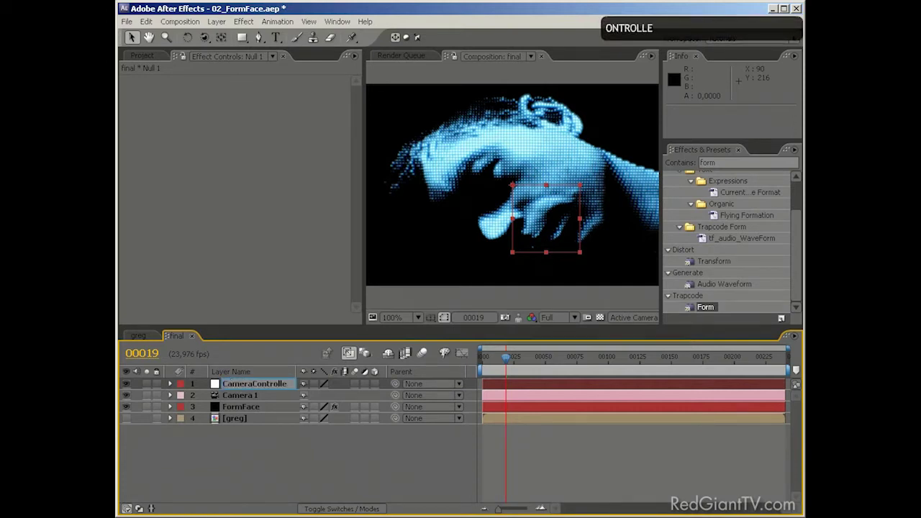
{"action": "key", "text": "Return"}
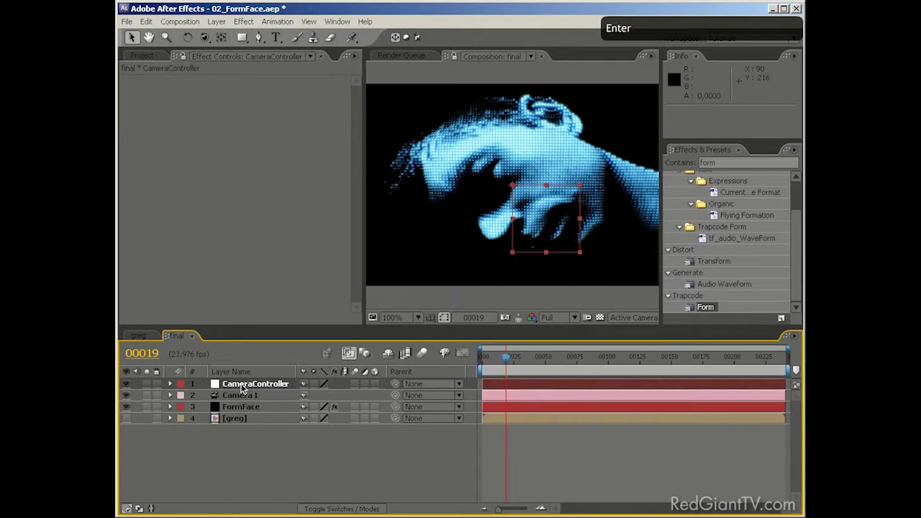
{"action": "left_click", "coordinate": [374, 383]}
{"action": "left_click_drag", "start_coordinate": [394, 395], "coordinate": [257, 382]}
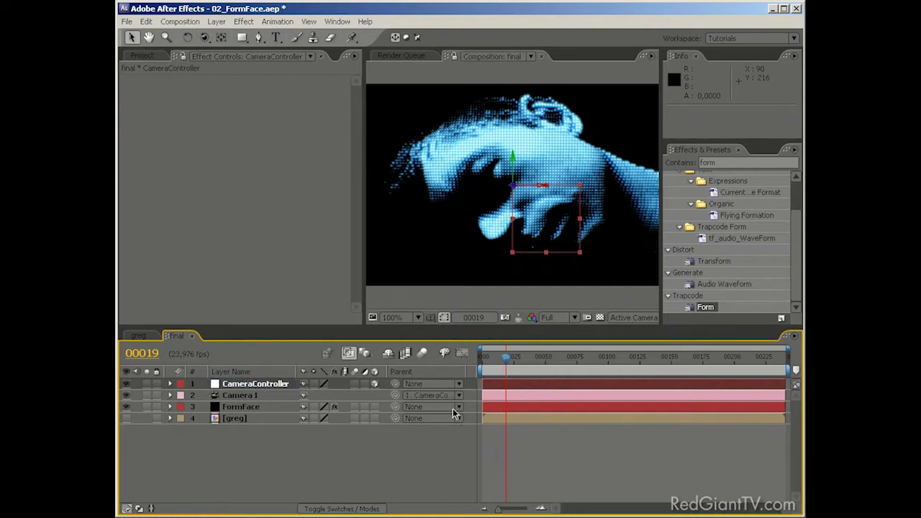
{"action": "left_click_drag", "start_coordinate": [601, 360], "coordinate": [640, 363]}
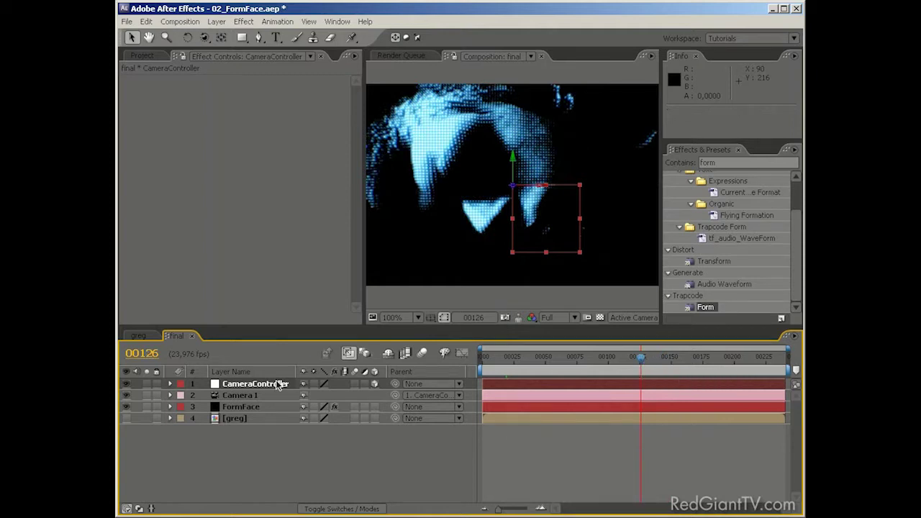
Set CameraController Position and X Rotation keyframes at frame 126
{"action": "key", "text": "p"}
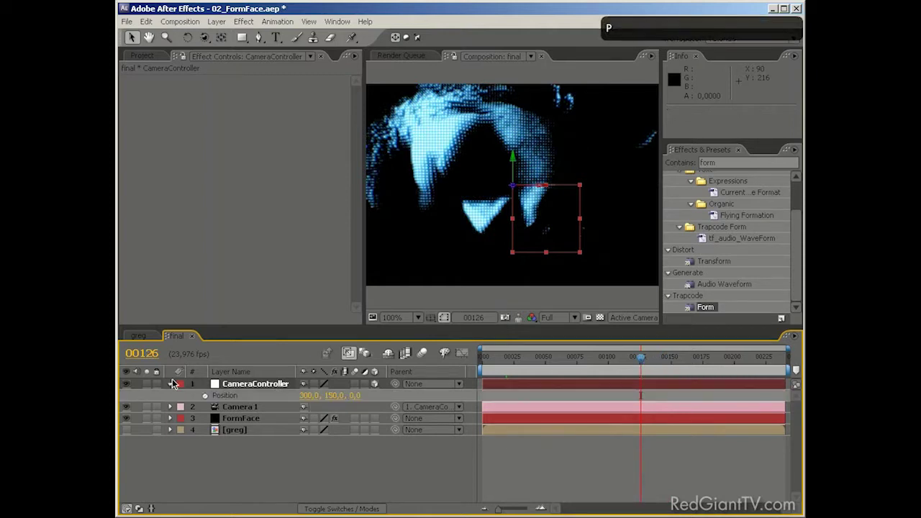
{"action": "key", "text": "shift+r"}
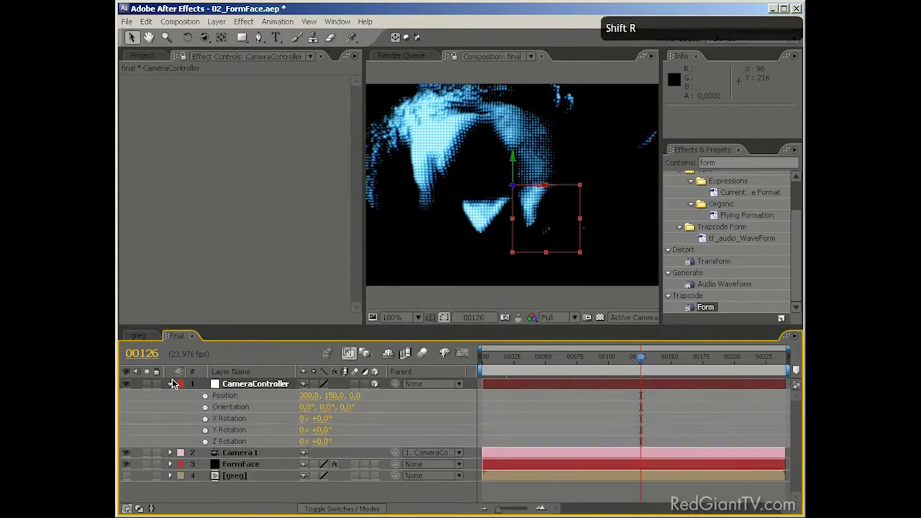
{"action": "left_click", "coordinate": [205, 418]}
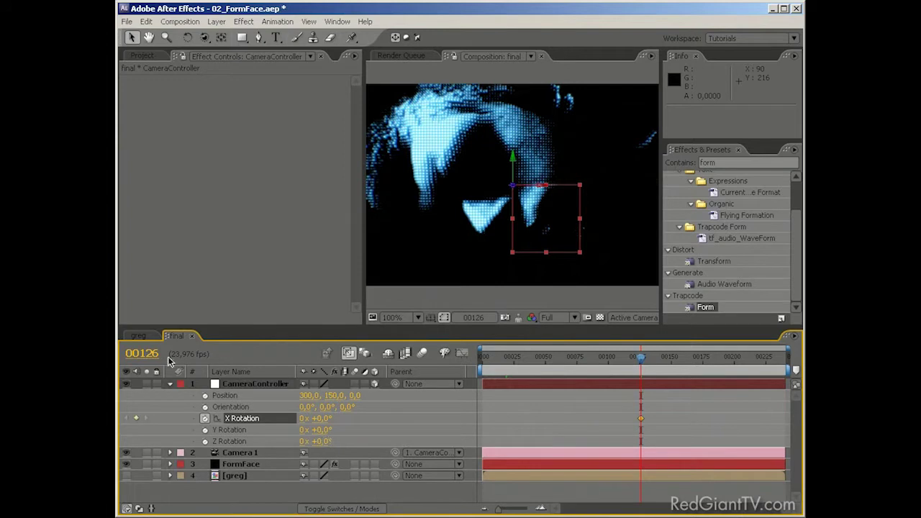
{"action": "left_click", "coordinate": [206, 395]}
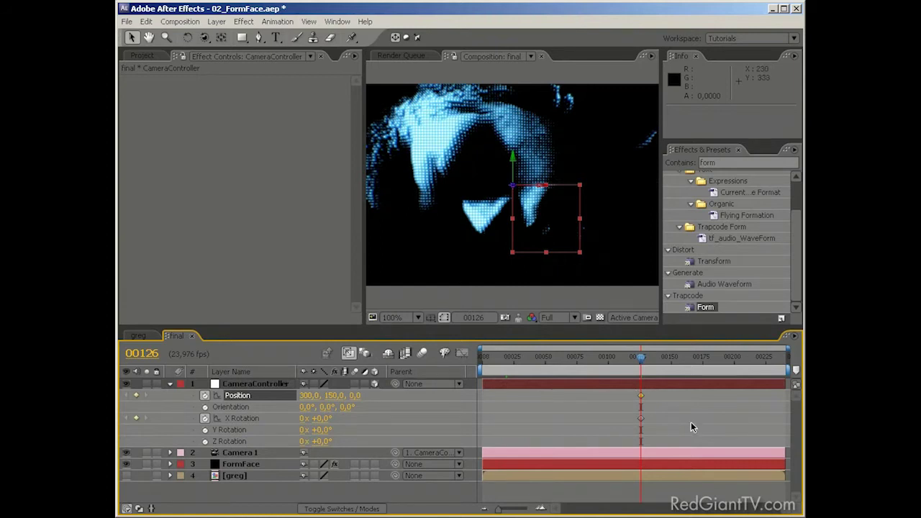
At frame 86, set CameraController's X Rotation to 90°
{"action": "key", "text": "ctrl+shift+Left"}
{"action": "key", "text": "ctrl+shift+Left"}
{"action": "key", "text": "ctrl+shift+Left"}
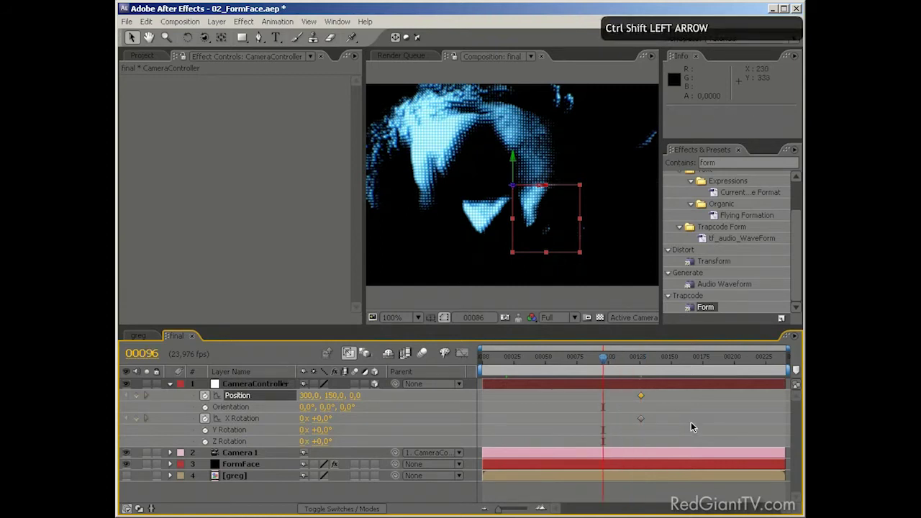
{"action": "key", "text": "ctrl+shift+Left"}
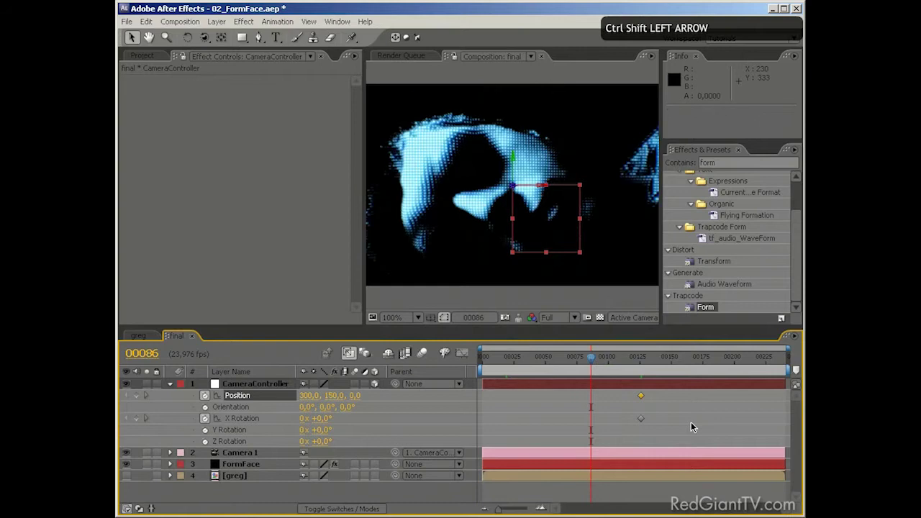
{"action": "left_click", "coordinate": [321, 420]}
{"action": "type", "text": "90"}
{"action": "key", "text": "Return"}
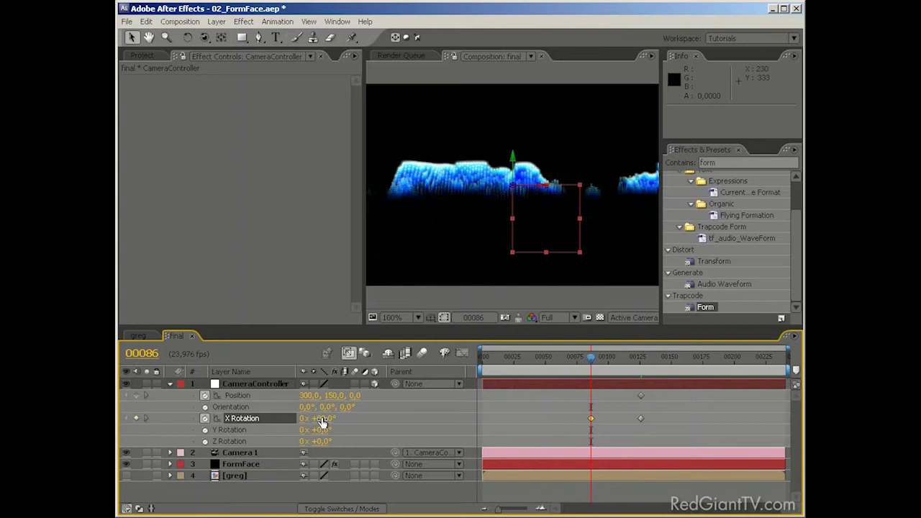
{"action": "left_click_drag", "start_coordinate": [321, 420], "coordinate": [326, 423]}
At frame 25, drag the CameraController in the viewer until Position reads 96, -459, -49
{"action": "left_click", "coordinate": [520, 365]}
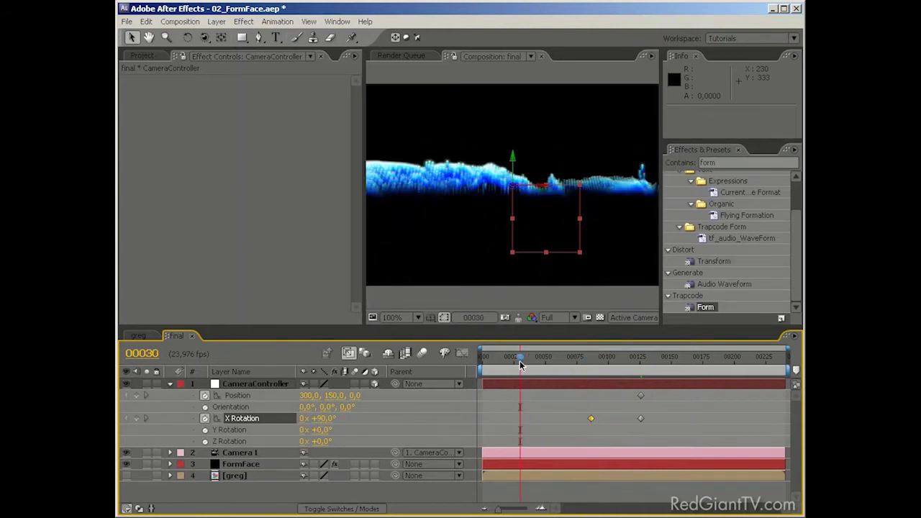
{"action": "left_click", "coordinate": [513, 365]}
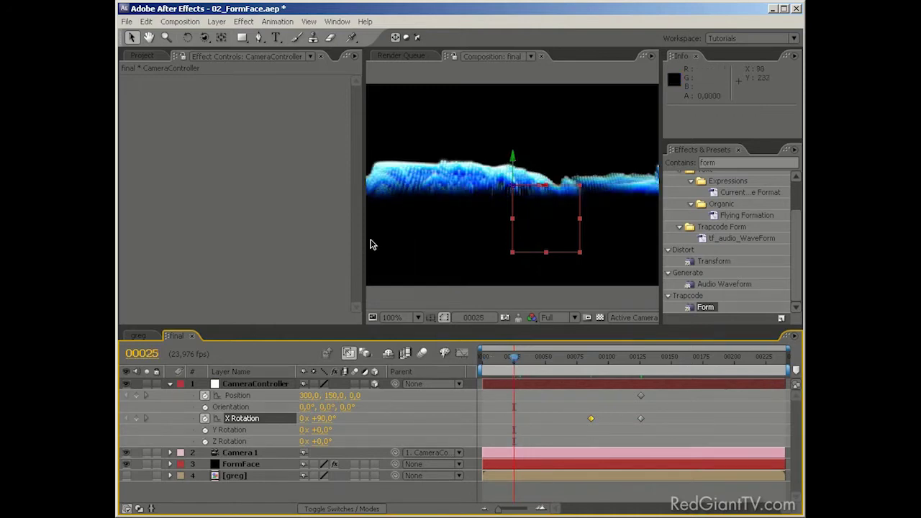
{"action": "left_click_drag", "start_coordinate": [364, 238], "coordinate": [226, 219]}
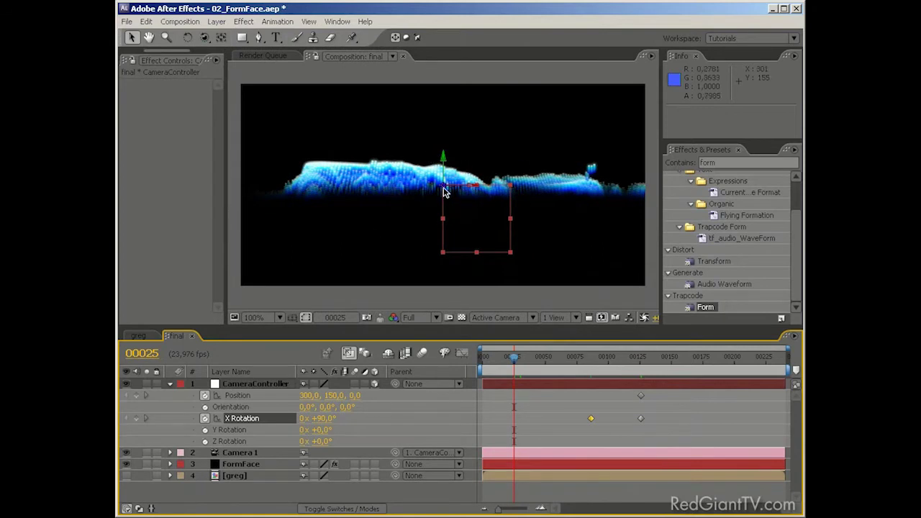
{"action": "left_click_drag", "start_coordinate": [444, 189], "coordinate": [299, 282]}
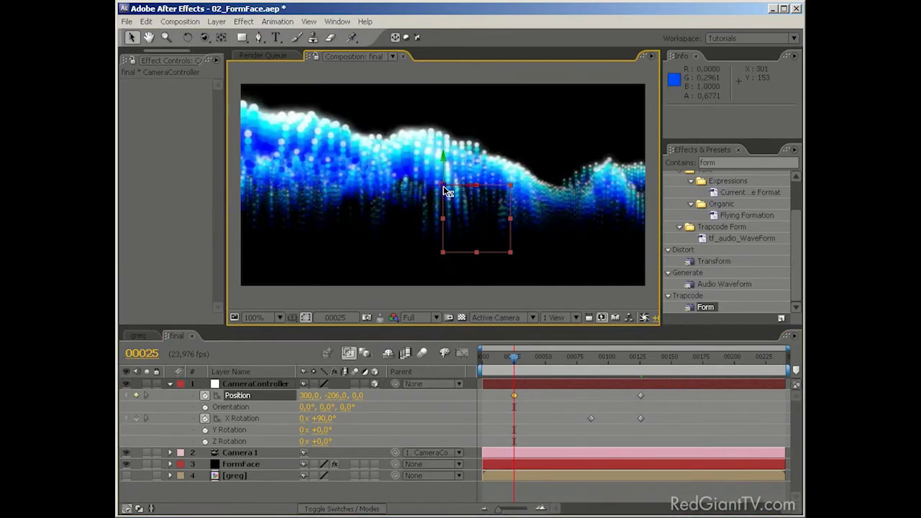
{"action": "left_click_drag", "start_coordinate": [443, 187], "coordinate": [420, 213]}
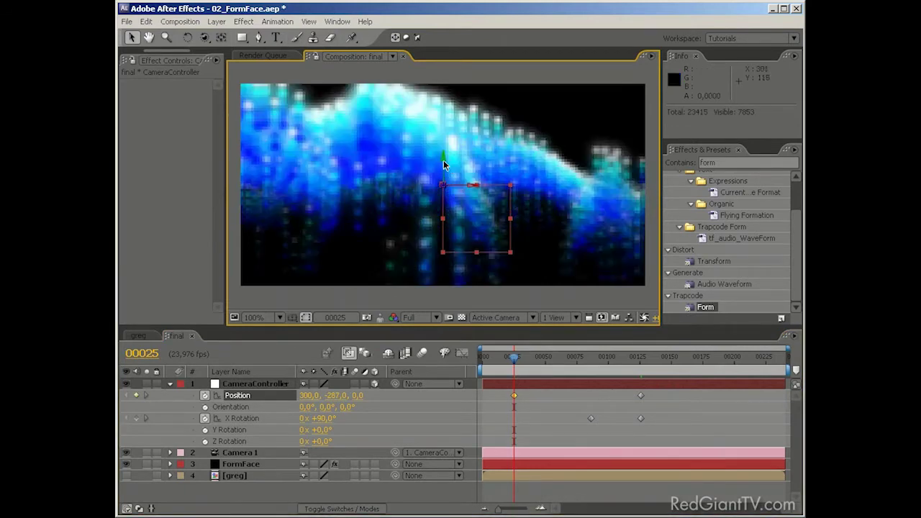
{"action": "left_click_drag", "start_coordinate": [444, 153], "coordinate": [445, 132]}
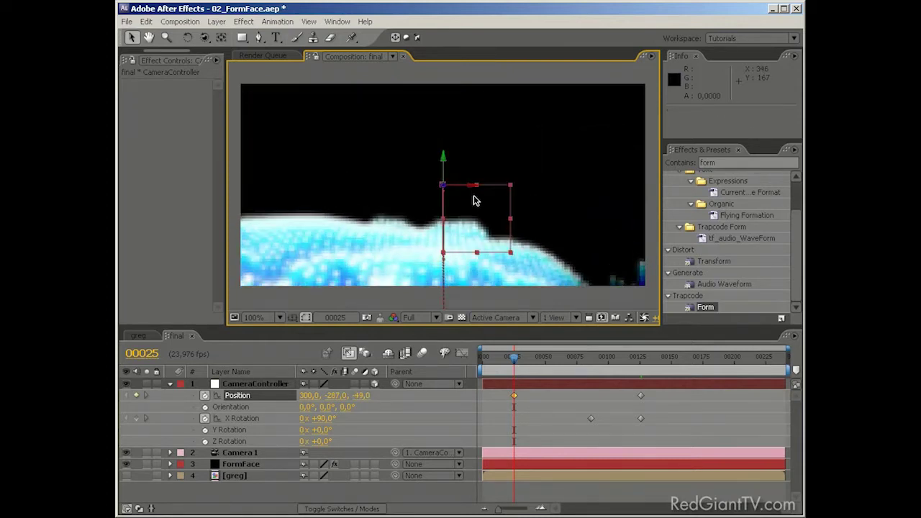
{"action": "left_click_drag", "start_coordinate": [477, 190], "coordinate": [335, 190]}
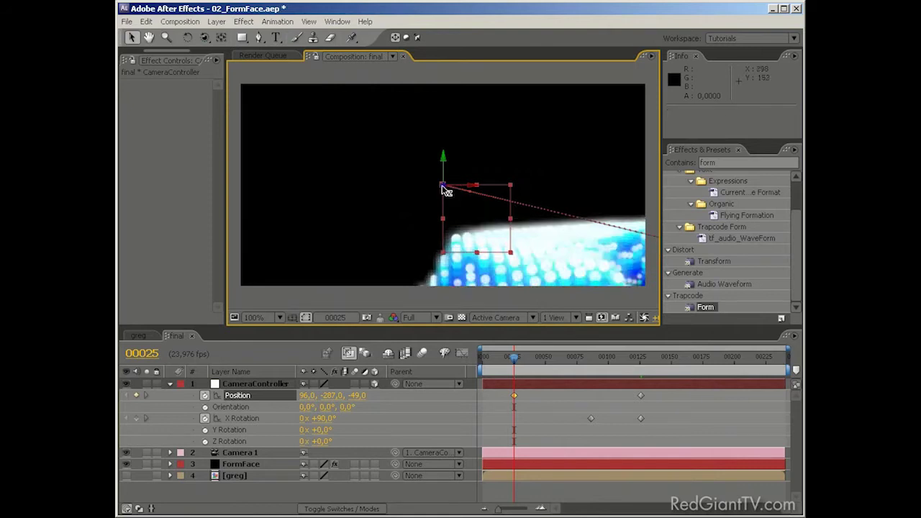
{"action": "left_click_drag", "start_coordinate": [445, 189], "coordinate": [422, 157]}
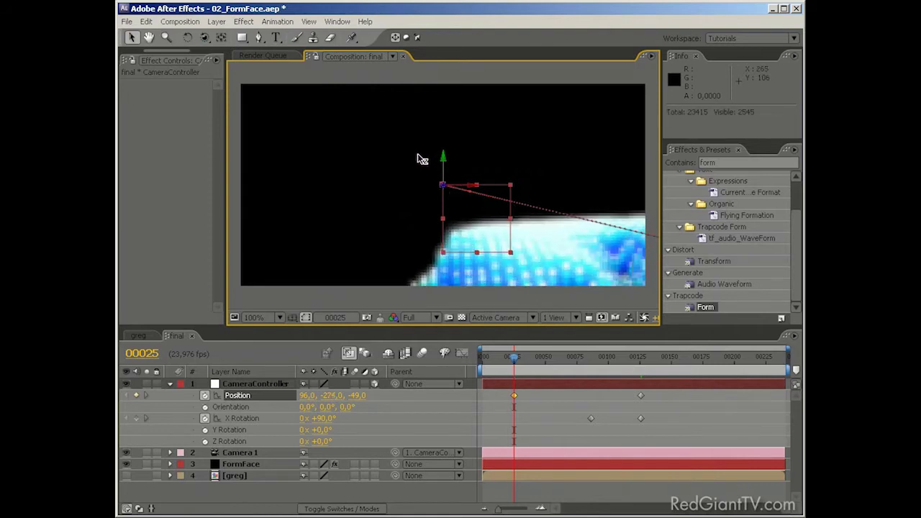
{"action": "left_click_drag", "start_coordinate": [479, 190], "coordinate": [477, 188]}
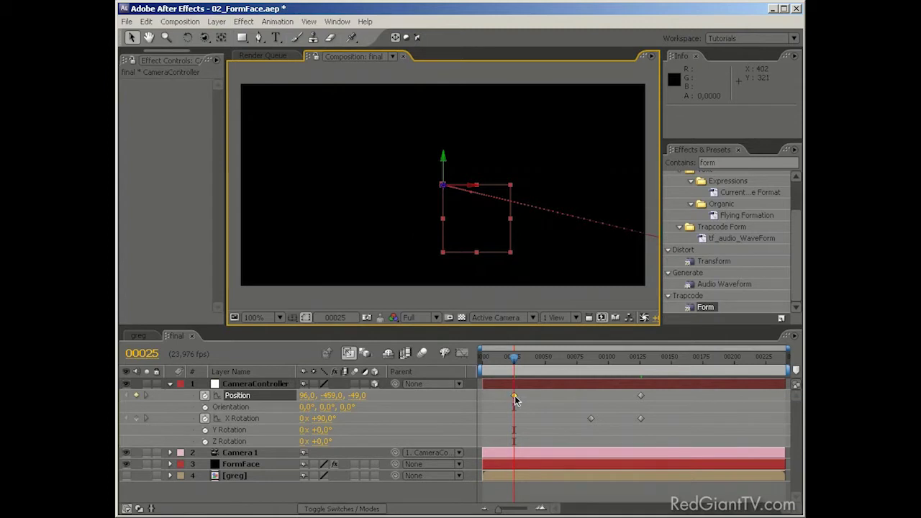
{"action": "left_click_drag", "start_coordinate": [515, 395], "coordinate": [482, 396]}
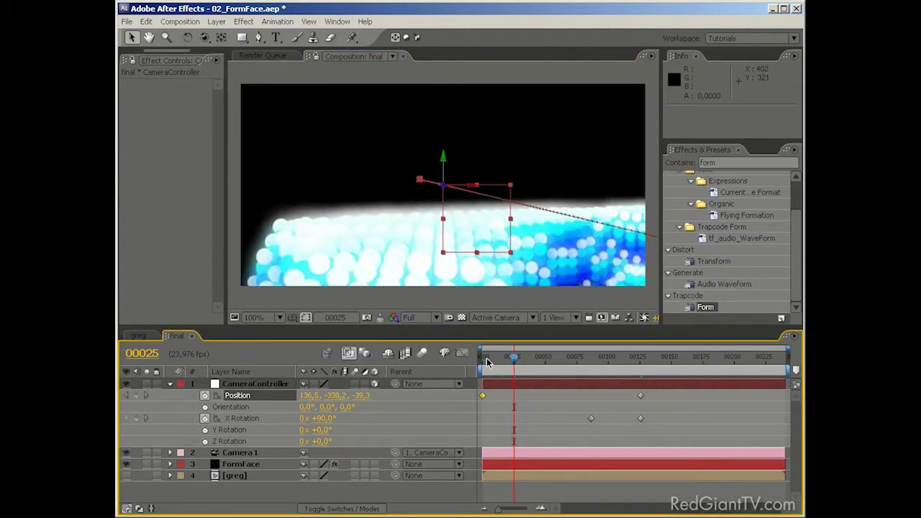
Scrub the time ruler to preview, then move the first X Rotation keyframe to frame 52
{"action": "left_click_drag", "start_coordinate": [486, 361], "coordinate": [662, 367]}
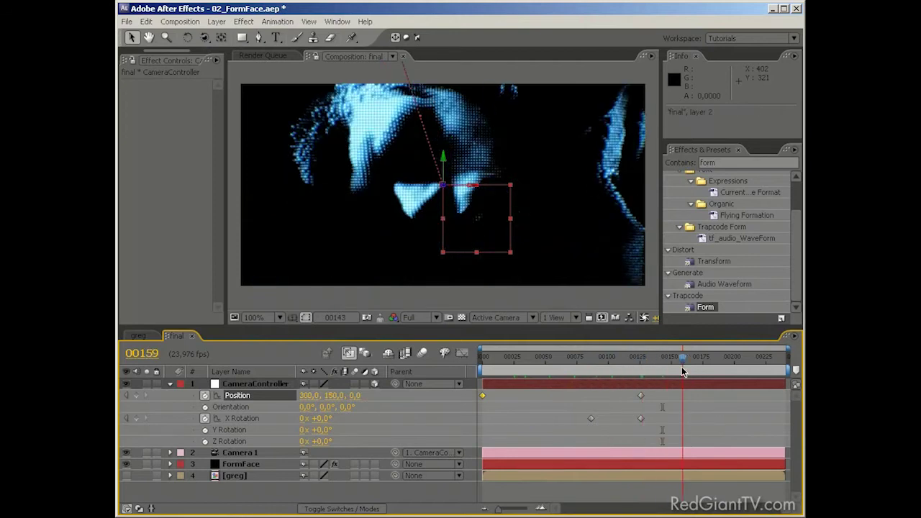
{"action": "left_click_drag", "start_coordinate": [682, 371], "coordinate": [548, 365]}
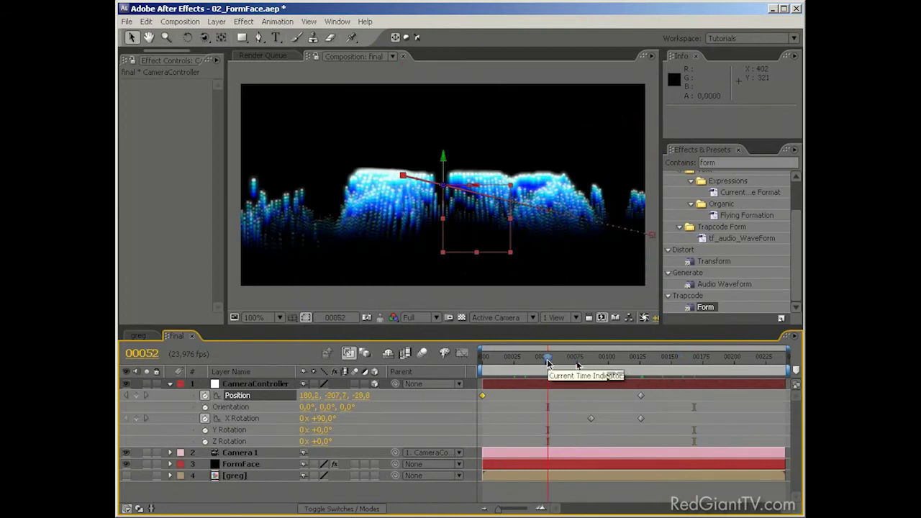
{"action": "left_click_drag", "start_coordinate": [590, 418], "coordinate": [547, 424]}
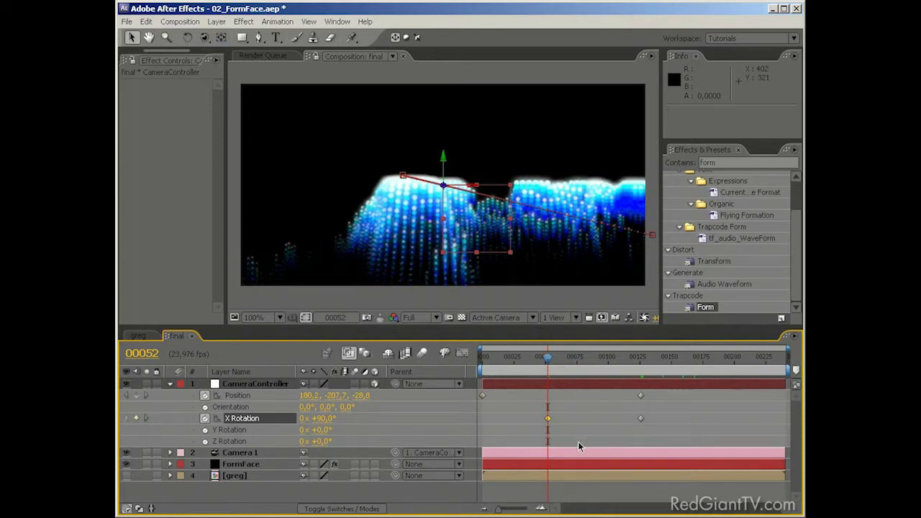
Open FormFace's Form Fractal Field settings and raise Displace to 150
{"action": "left_click", "coordinate": [172, 385]}
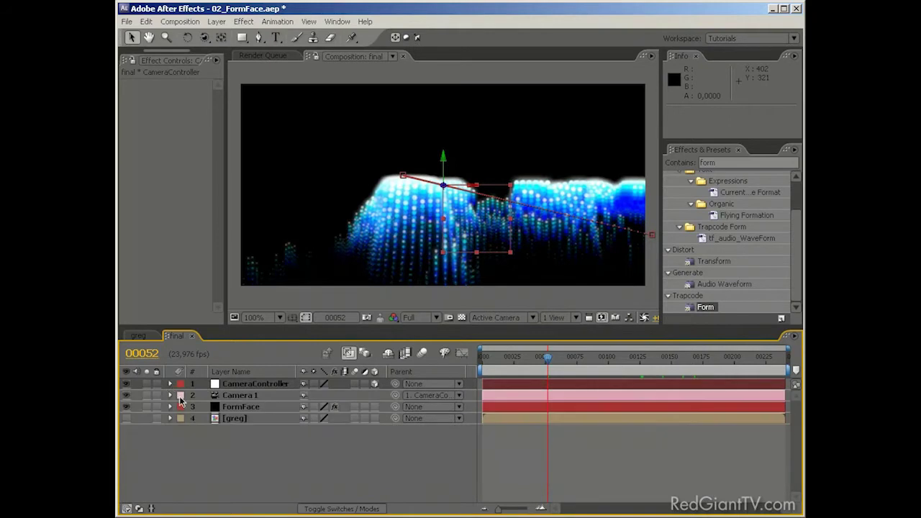
{"action": "left_click", "coordinate": [226, 409]}
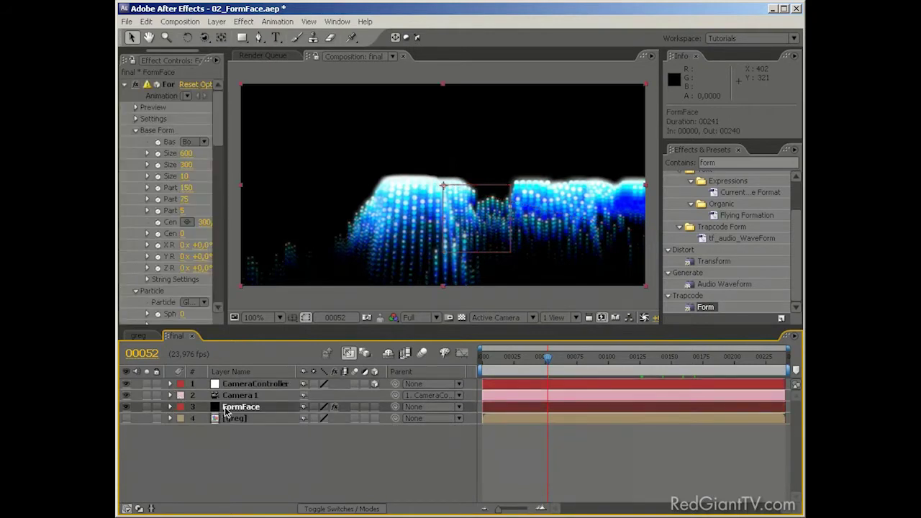
{"action": "left_click_drag", "start_coordinate": [230, 281], "coordinate": [410, 273]}
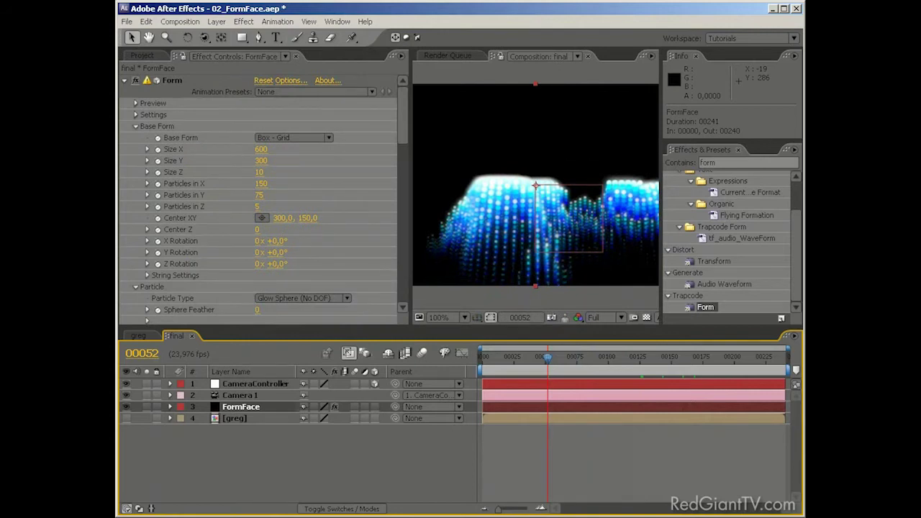
{"action": "left_click_drag", "start_coordinate": [401, 104], "coordinate": [374, 209]}
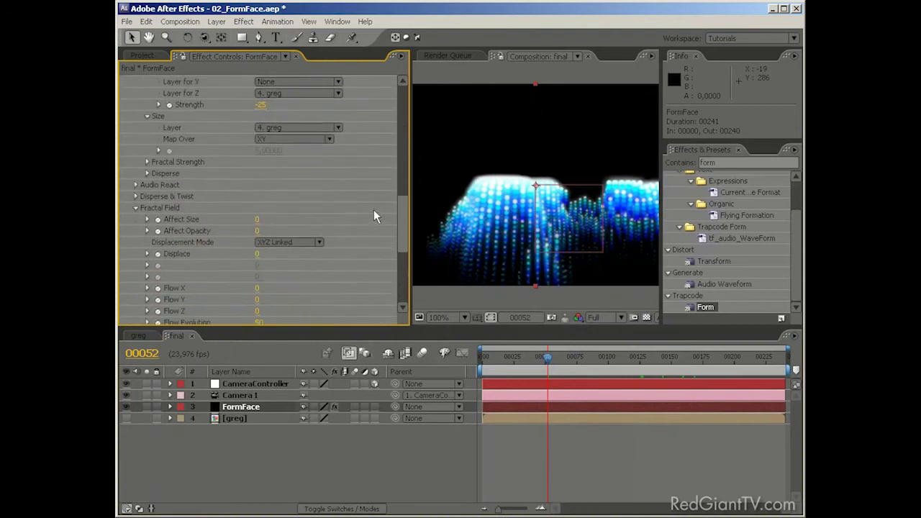
{"action": "scroll", "coordinate": [372, 214], "scroll_direction": "down", "scroll_amount": 4}
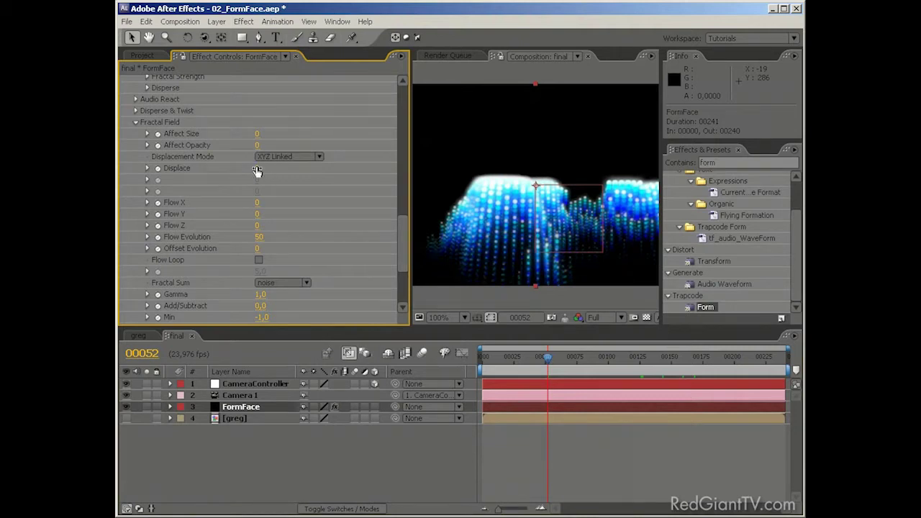
{"action": "left_click_drag", "start_coordinate": [256, 170], "coordinate": [315, 159]}
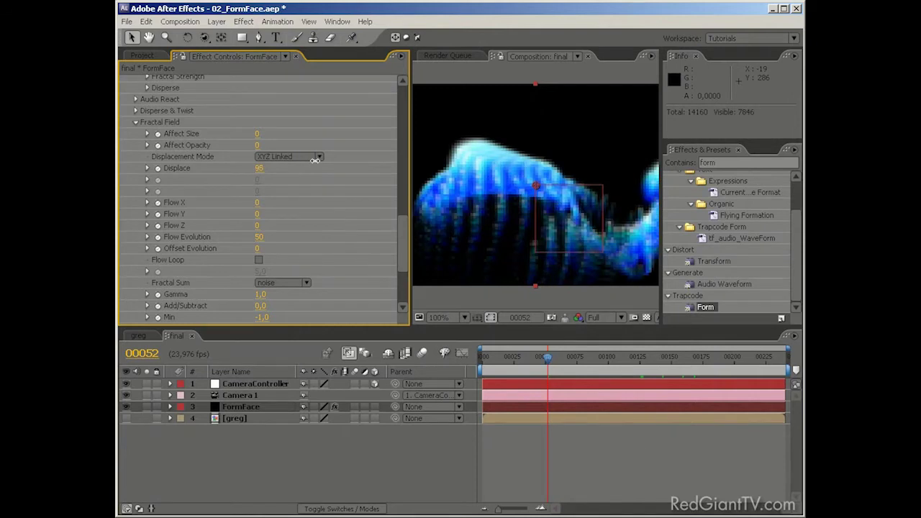
{"action": "left_click", "coordinate": [260, 169]}
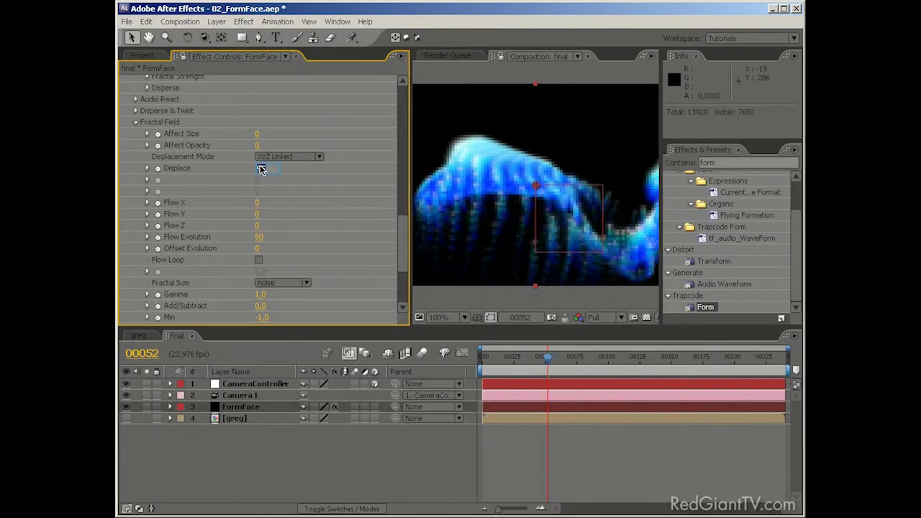
{"action": "type", "text": "150"}
{"action": "key", "text": "Return"}
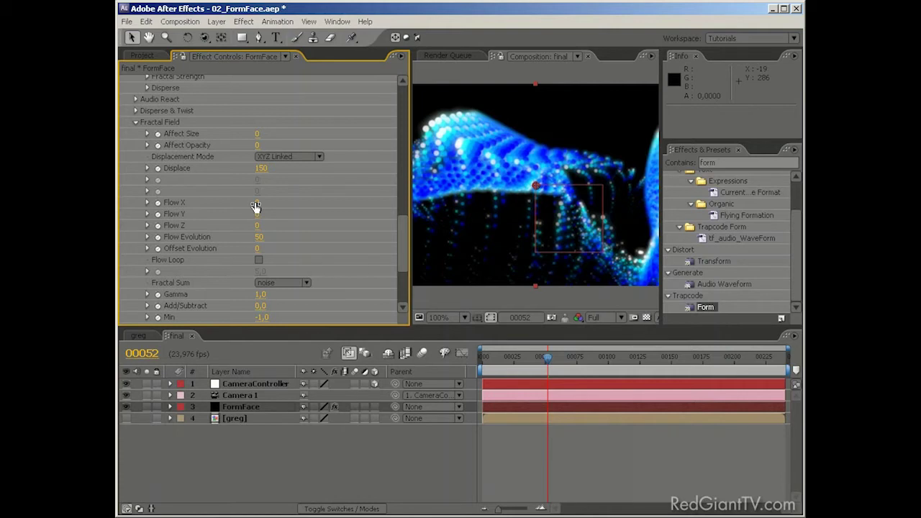
Set Fractal Field Flow Y to 100 and lower Displace to 100
{"action": "left_click_drag", "start_coordinate": [401, 239], "coordinate": [395, 83]}
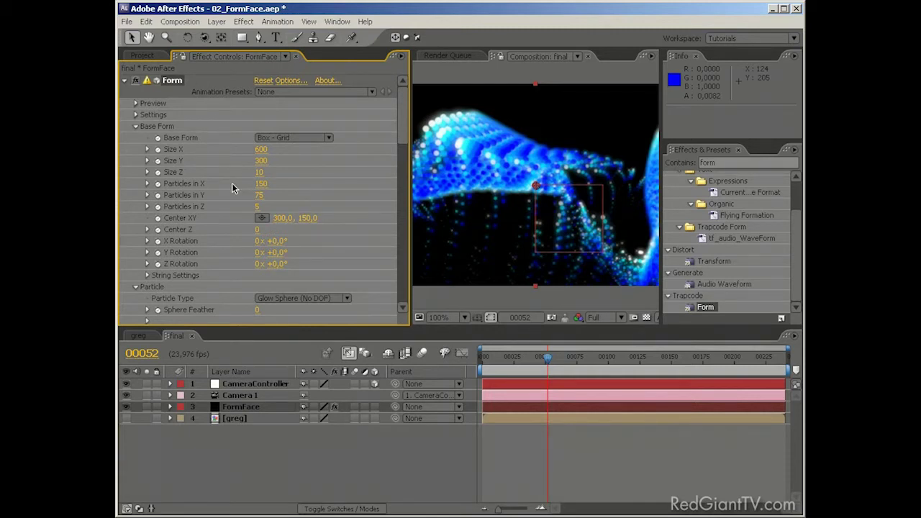
{"action": "left_click_drag", "start_coordinate": [402, 133], "coordinate": [406, 268]}
{"action": "scroll", "coordinate": [404, 266], "scroll_direction": "down", "scroll_amount": 2}
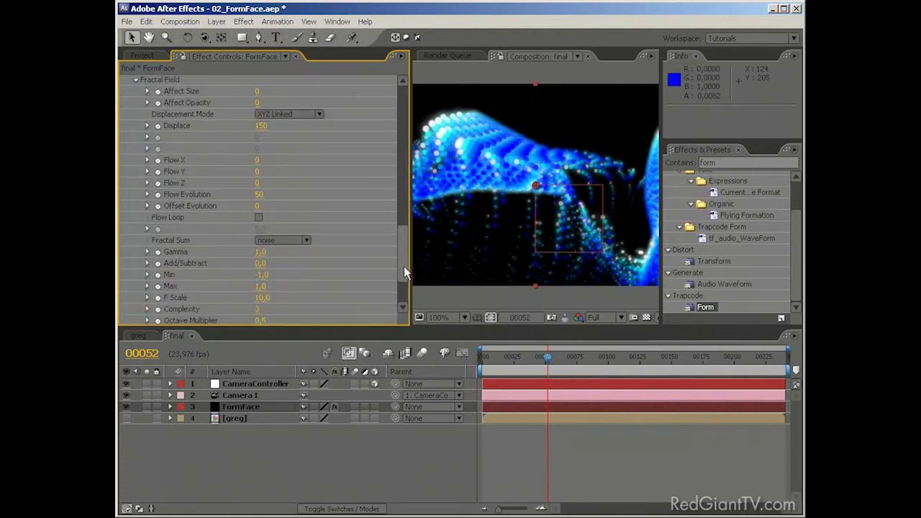
{"action": "left_click", "coordinate": [258, 172]}
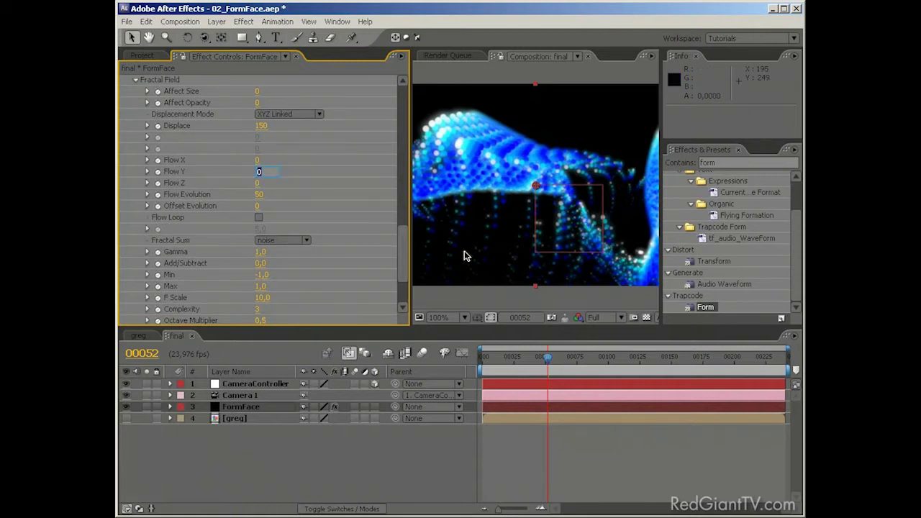
{"action": "type", "text": "100"}
{"action": "key", "text": "Return"}
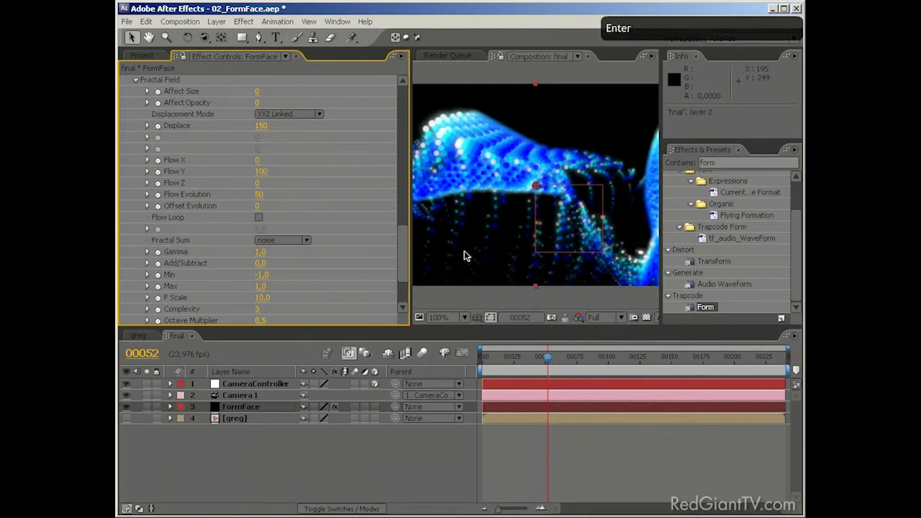
{"action": "left_click", "coordinate": [265, 126]}
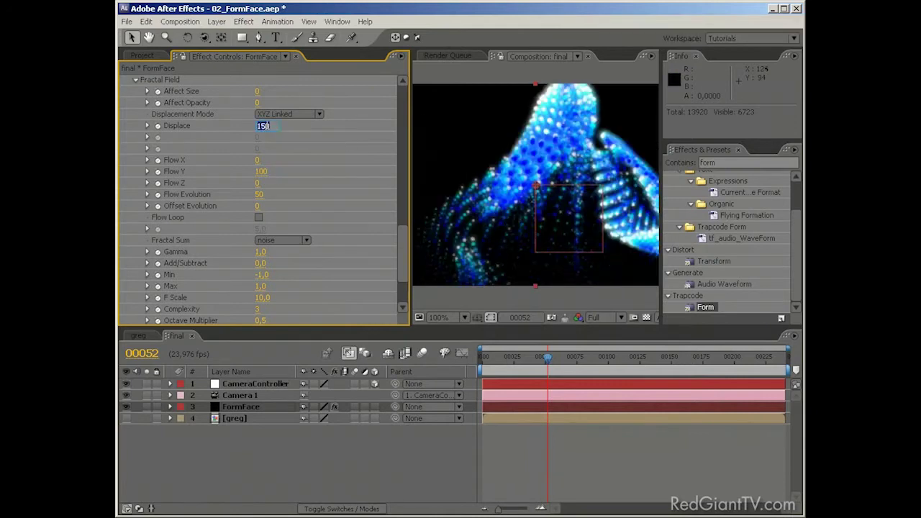
{"action": "type", "text": "100"}
{"action": "key", "text": "Return"}
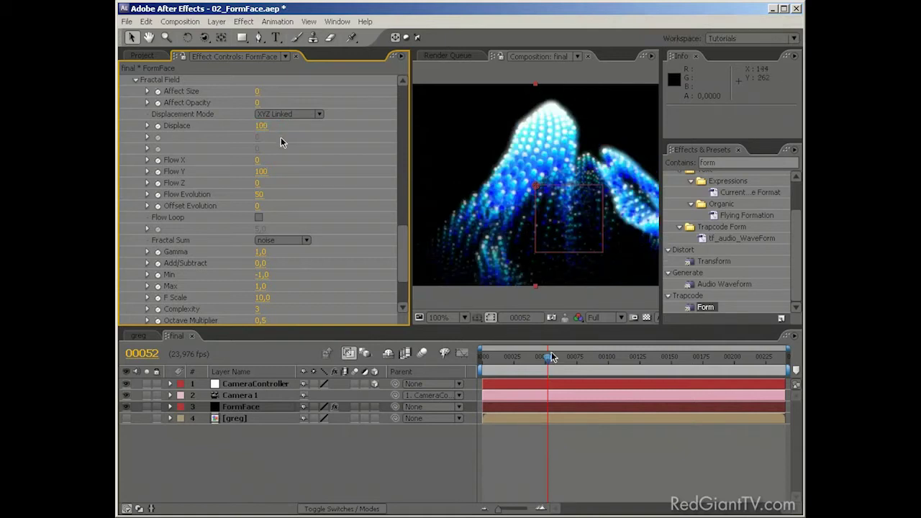
At frame 135, keyframe FormFace's Fractal Field Displace at 0
{"action": "left_click", "coordinate": [266, 389]}
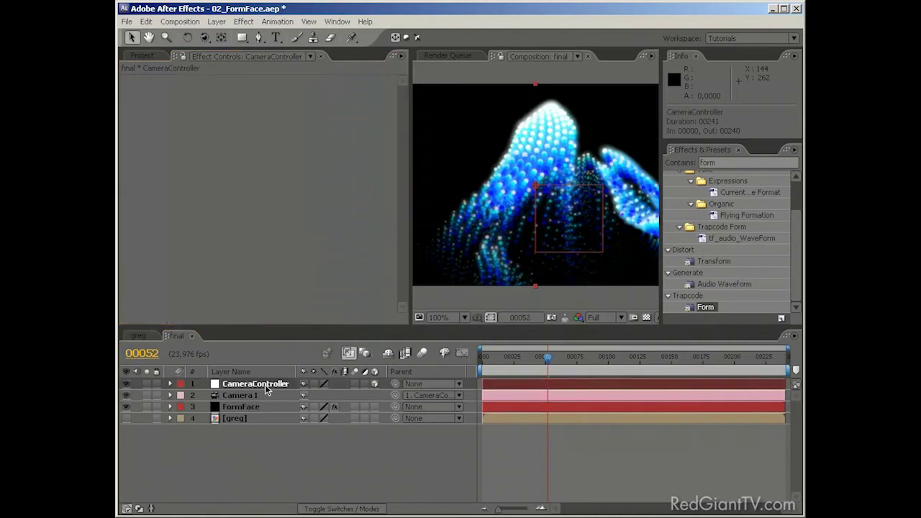
{"action": "key", "text": "u"}
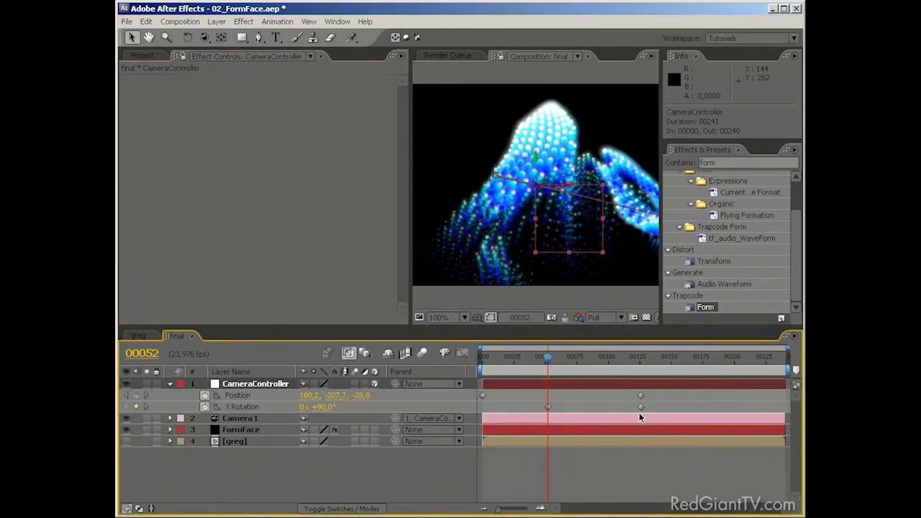
{"action": "left_click", "coordinate": [652, 358]}
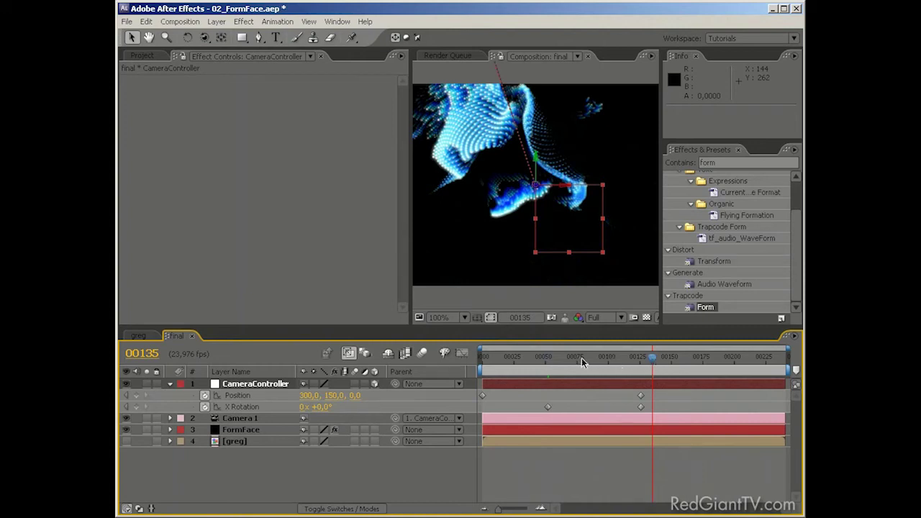
{"action": "left_click", "coordinate": [252, 428]}
{"action": "scroll", "coordinate": [405, 158], "scroll_direction": "down", "scroll_amount": 1}
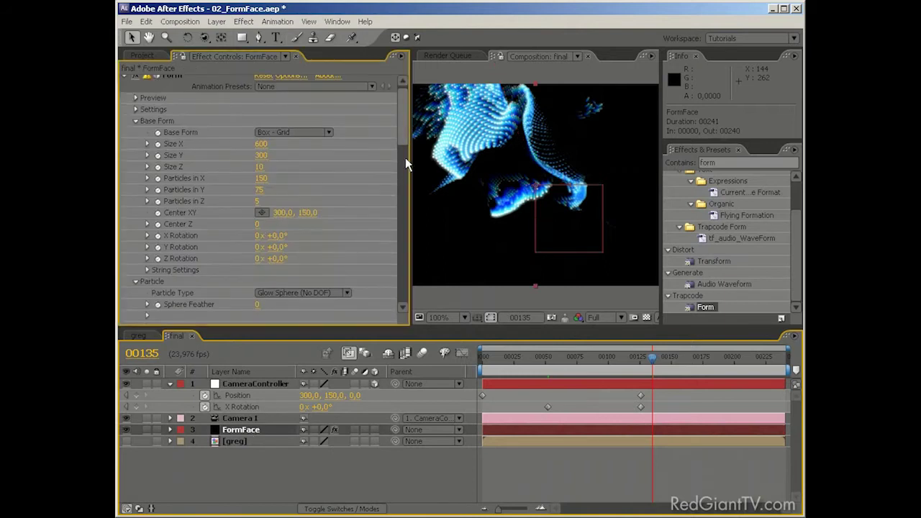
{"action": "left_click_drag", "start_coordinate": [405, 157], "coordinate": [397, 270]}
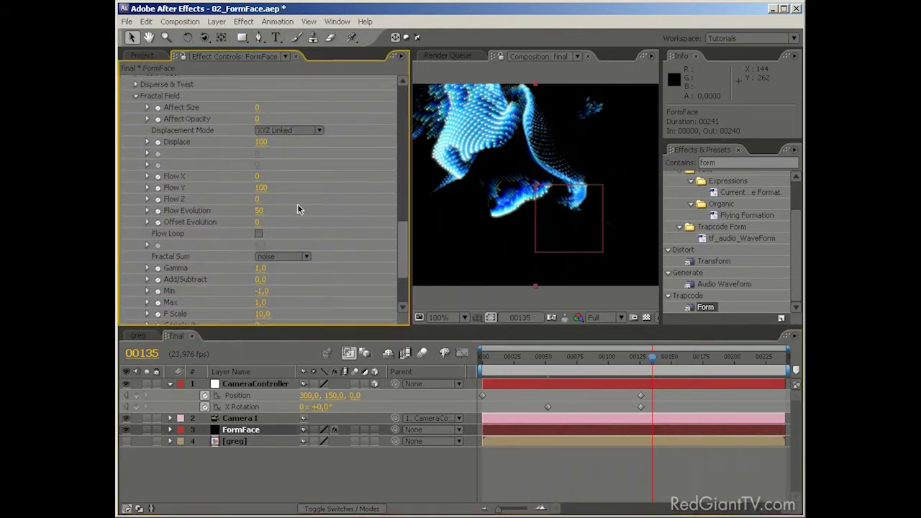
{"action": "left_click", "coordinate": [158, 142]}
{"action": "left_click", "coordinate": [261, 142]}
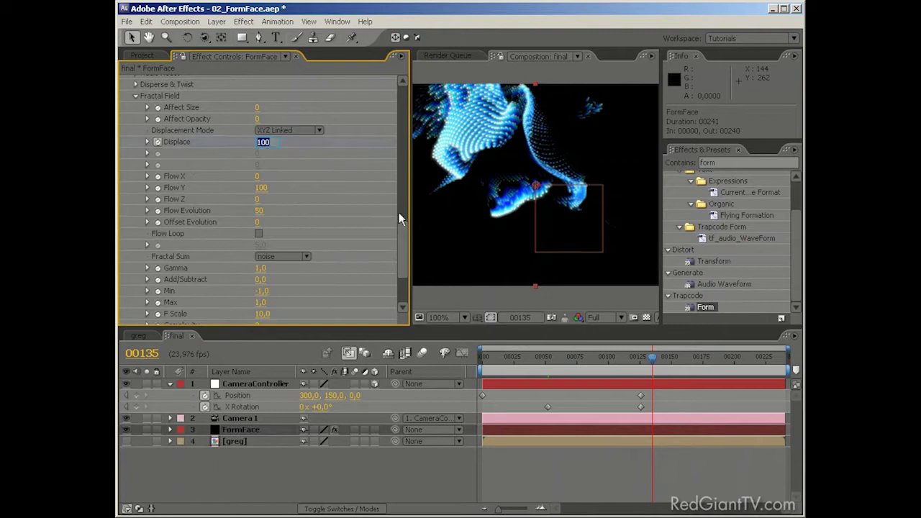
{"action": "type", "text": "0"}
{"action": "key", "text": "Return"}
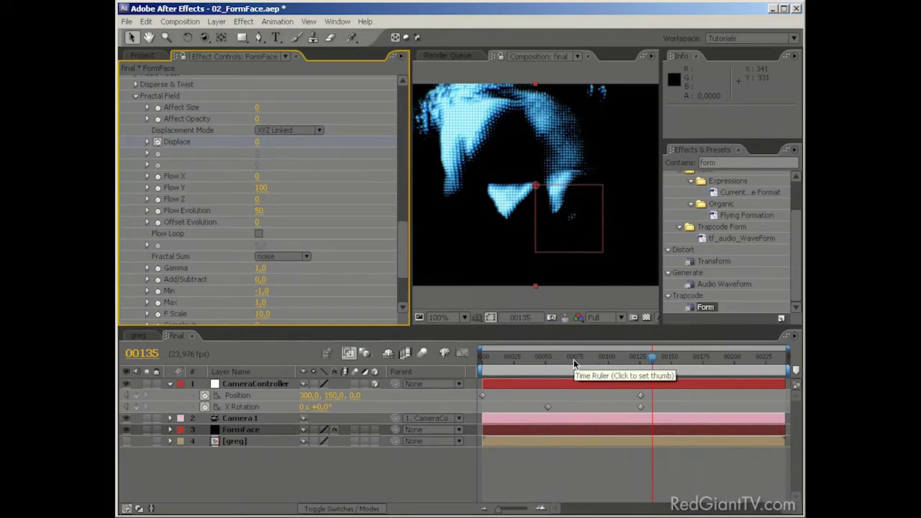
At frame 86, set Displace to 100
{"action": "left_click", "coordinate": [599, 364]}
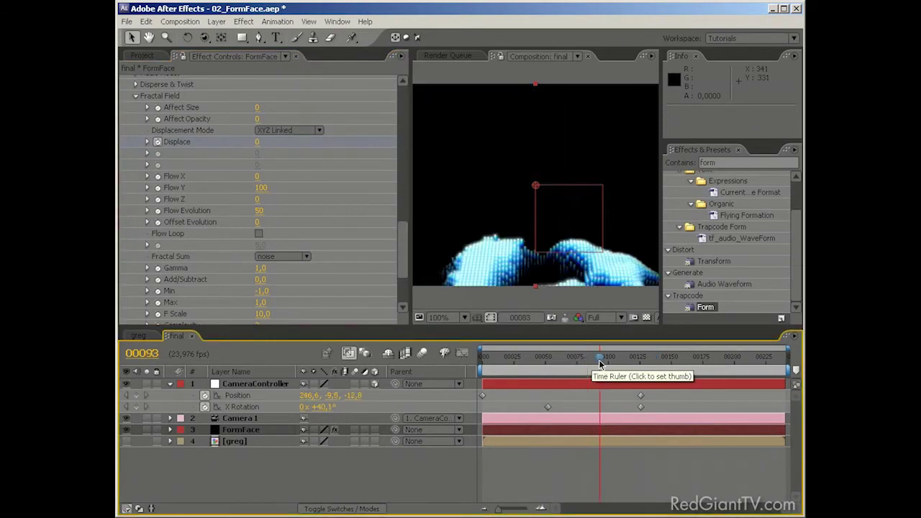
{"action": "left_click", "coordinate": [590, 357]}
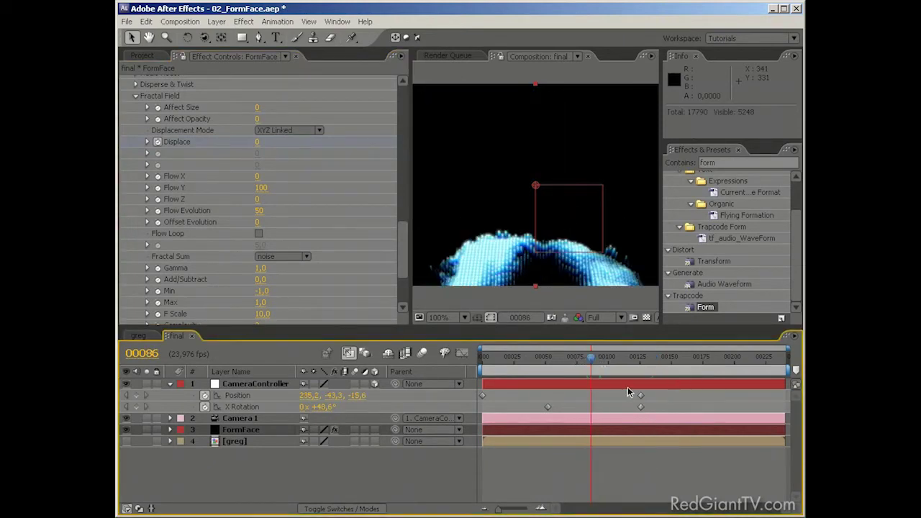
{"action": "left_click", "coordinate": [259, 143]}
{"action": "type", "text": "100"}
{"action": "key", "text": "Return"}
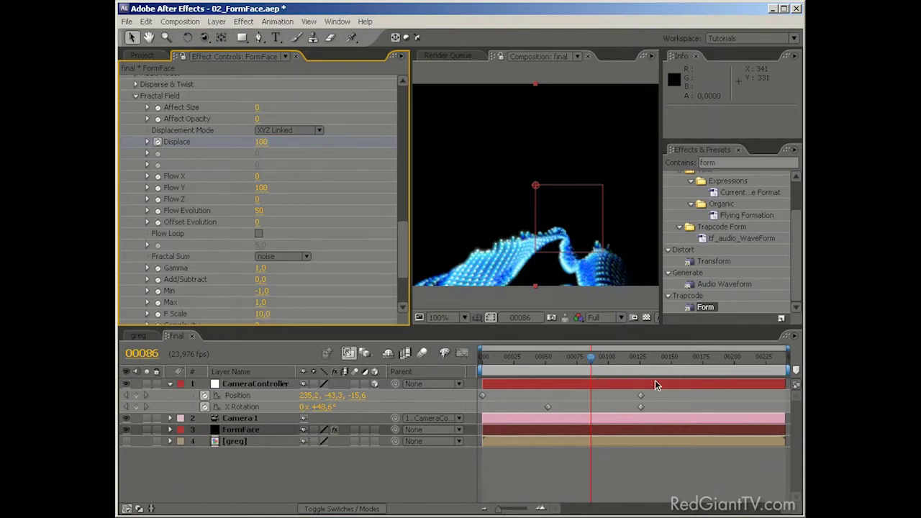
Widen the Composition panel and RAM-preview the animation from frame 0 with Numpad 0
{"action": "left_click_drag", "start_coordinate": [410, 259], "coordinate": [242, 255]}
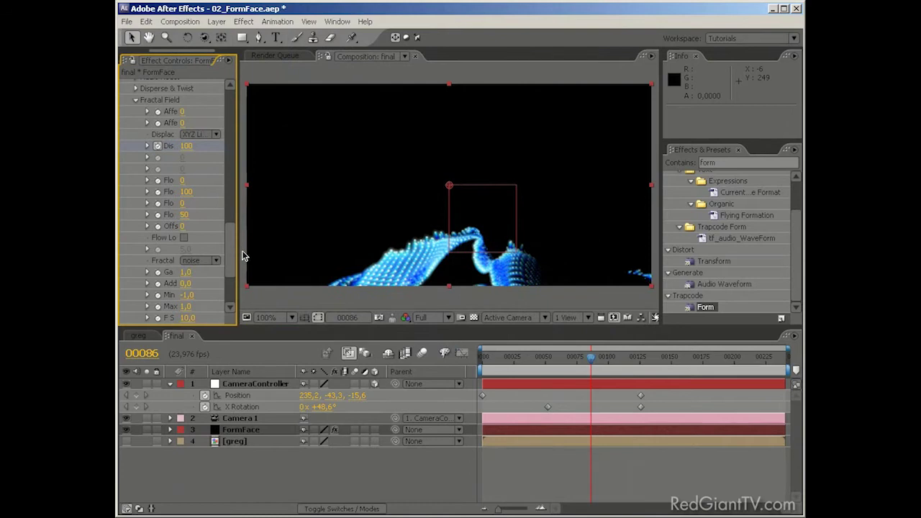
{"action": "key", "text": "Home"}
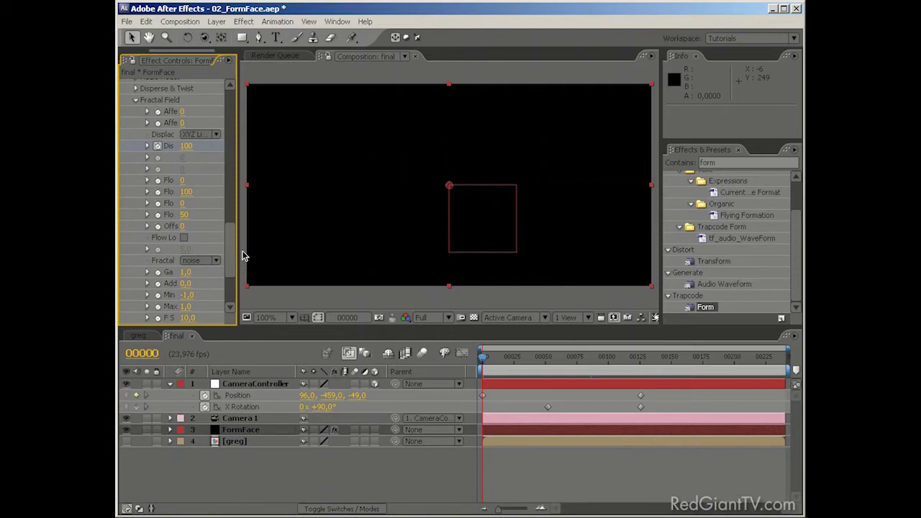
{"action": "key", "text": "KP_0"}
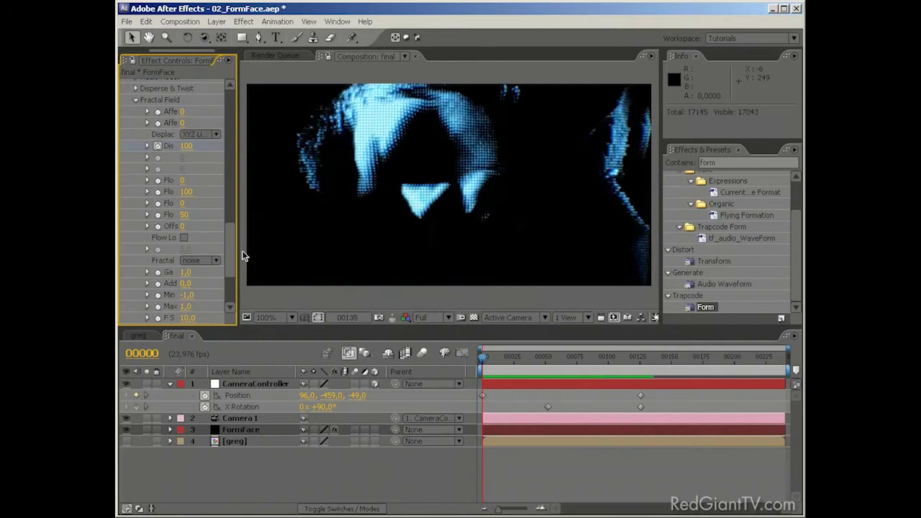
{"action": "key", "text": "KP_0"}
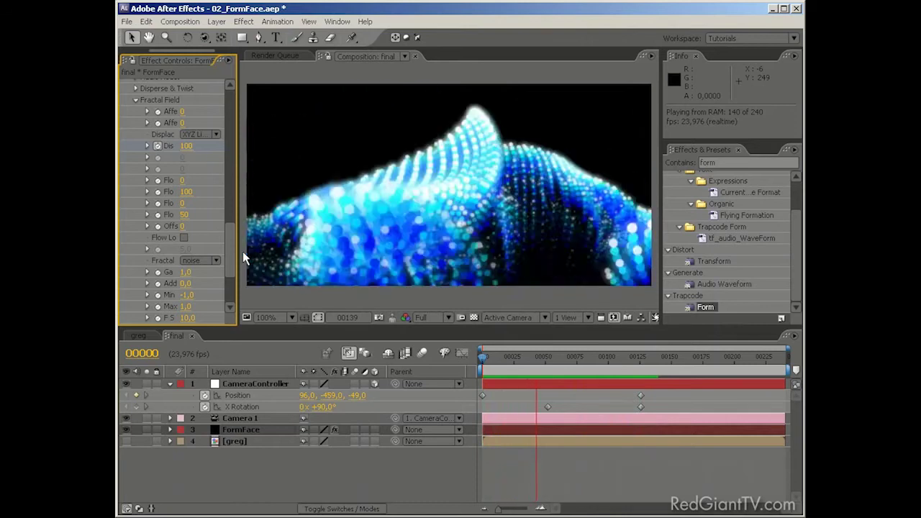
{"action": "key", "text": "KP_0"}
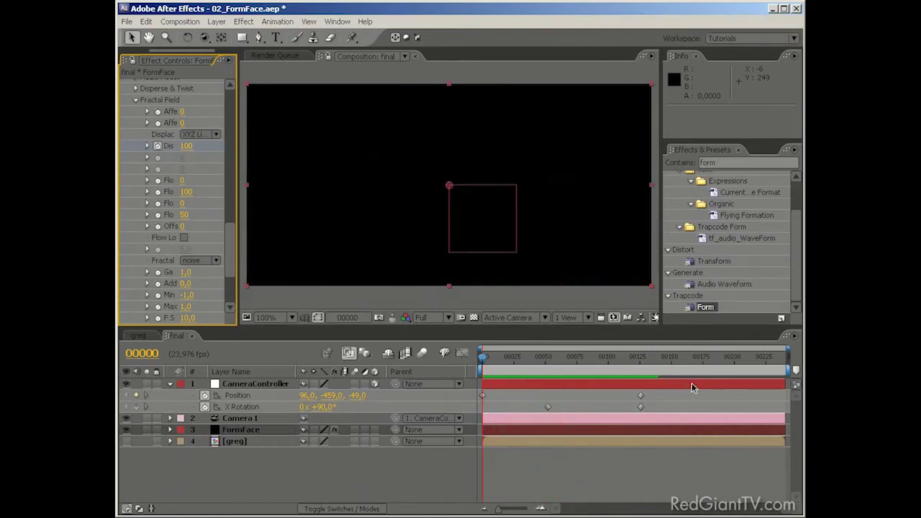
Move the later X Rotation keyframe to about frame 104, then marquee-select all CameraController keyframes
{"action": "left_click", "coordinate": [641, 407]}
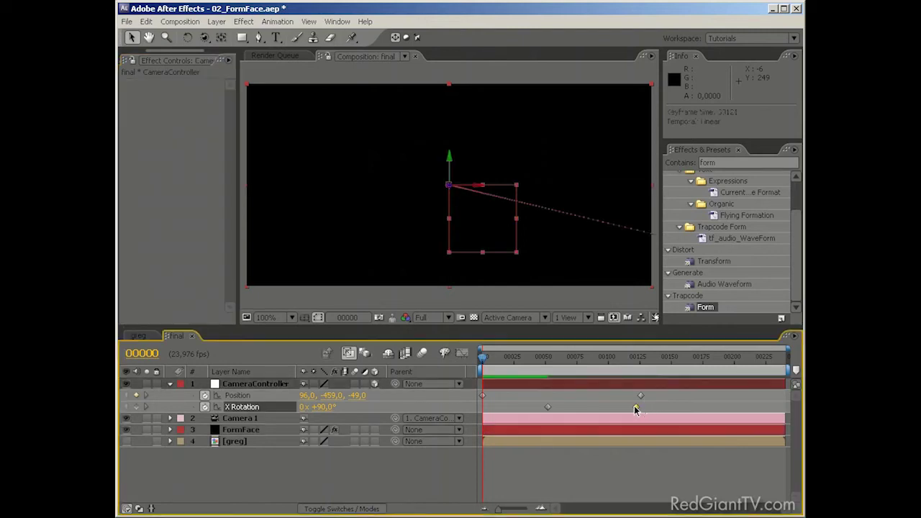
{"action": "left_click_drag", "start_coordinate": [636, 409], "coordinate": [615, 409]}
{"action": "left_click_drag", "start_coordinate": [612, 408], "coordinate": [612, 408]}
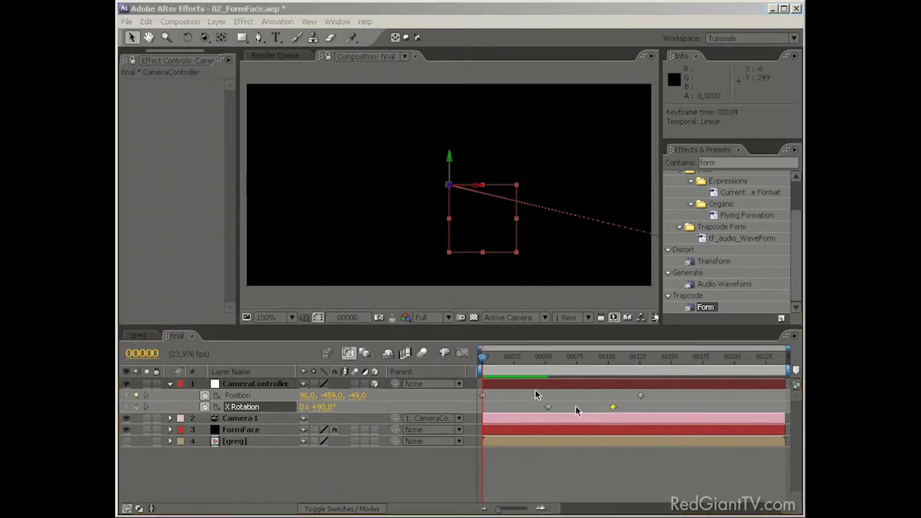
{"action": "left_click_drag", "start_coordinate": [534, 388], "coordinate": [662, 424]}
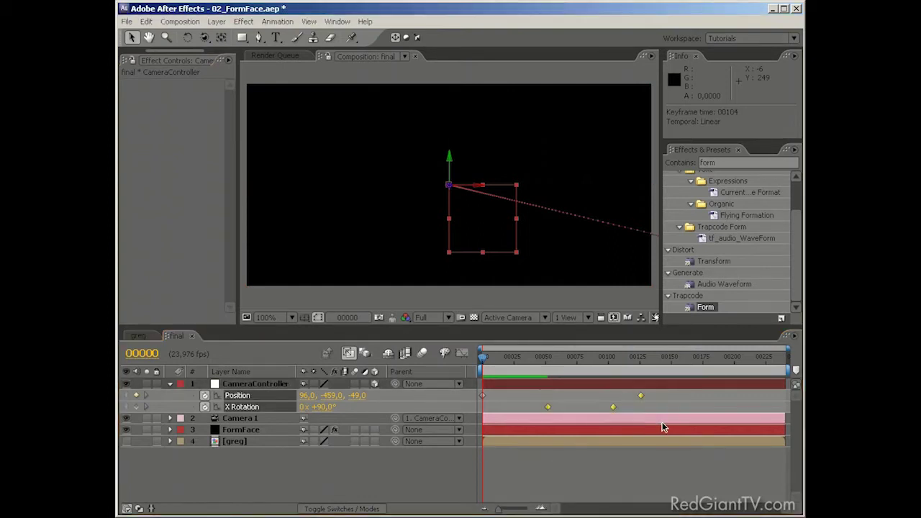
{"action": "left_click", "coordinate": [278, 21]}
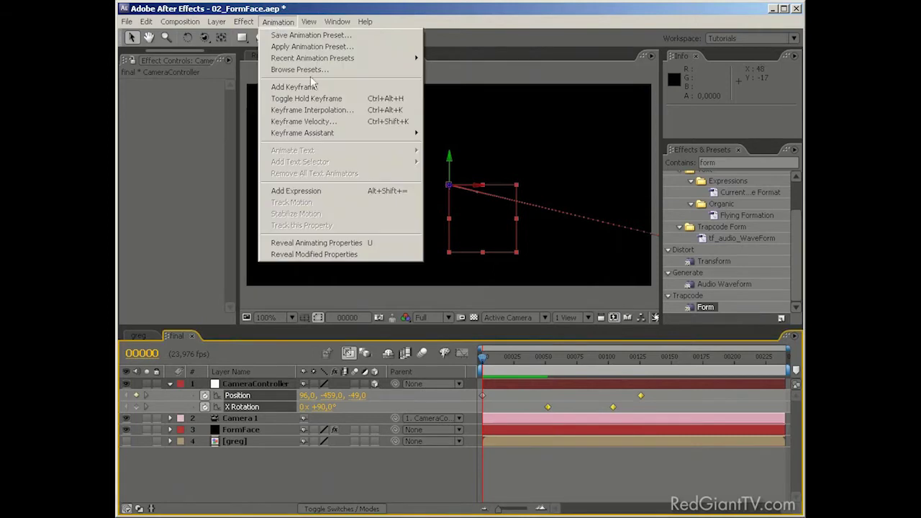
Apply Easy Ease to all the CameraController keyframes, then go to frame 50
{"action": "mouse_move", "coordinate": [344, 133]}
{"action": "left_click", "coordinate": [480, 160]}
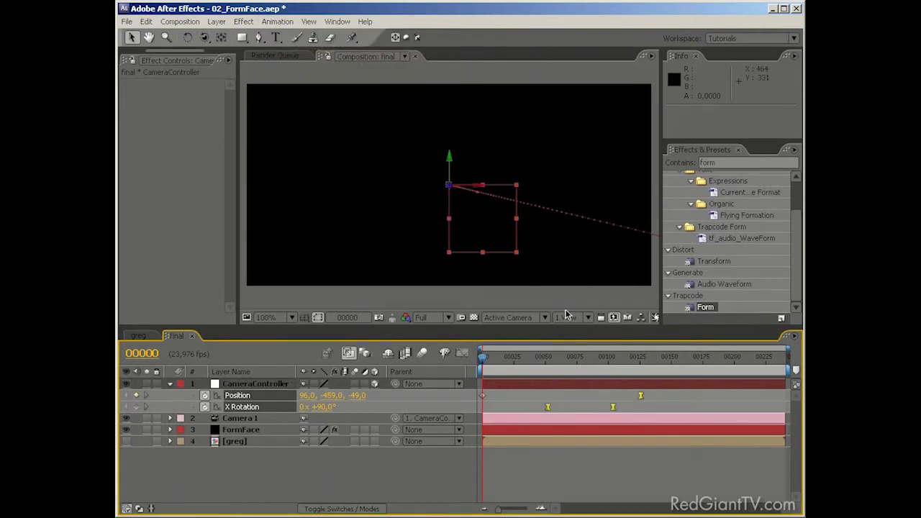
{"action": "left_click", "coordinate": [546, 359]}
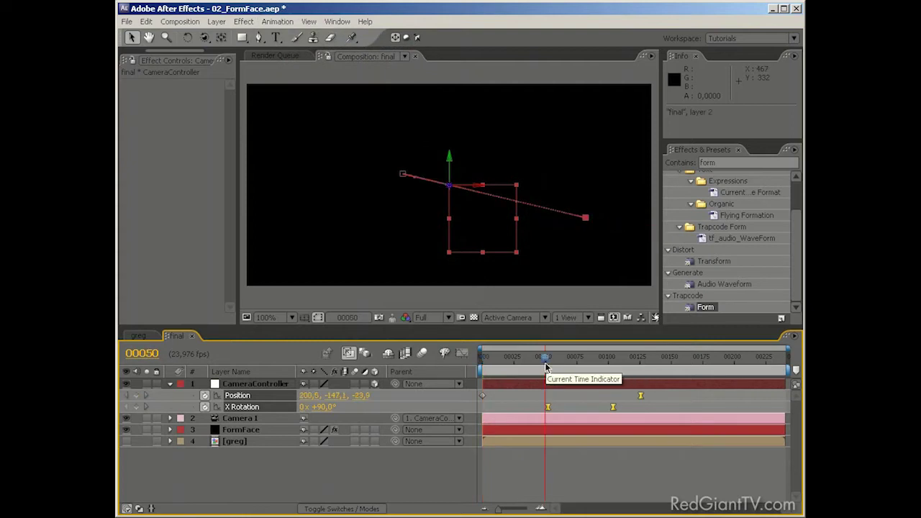
Review the camera sweep at frames 62, 76, 96, 117 and 132, then show FormFace's Form settings
{"action": "left_click", "coordinate": [562, 360]}
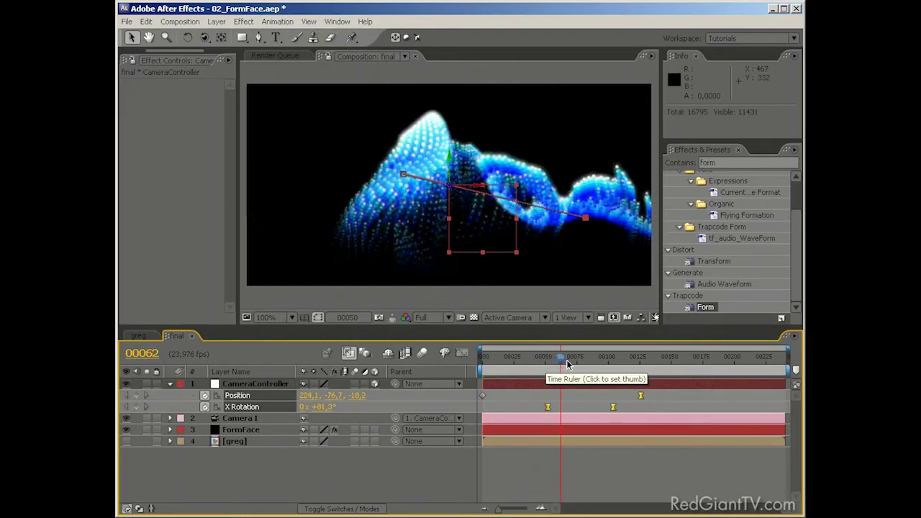
{"action": "left_click", "coordinate": [578, 360]}
{"action": "left_click", "coordinate": [593, 360]}
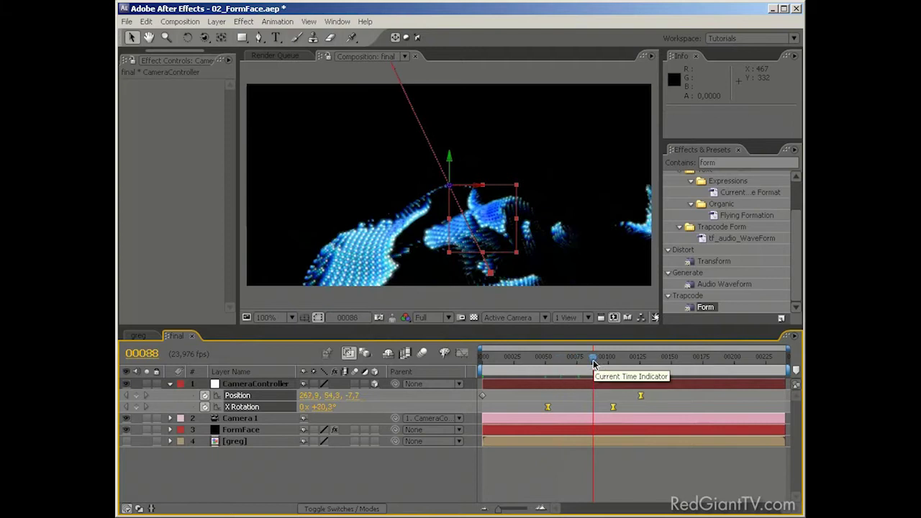
{"action": "left_click", "coordinate": [603, 359]}
{"action": "left_click", "coordinate": [615, 360]}
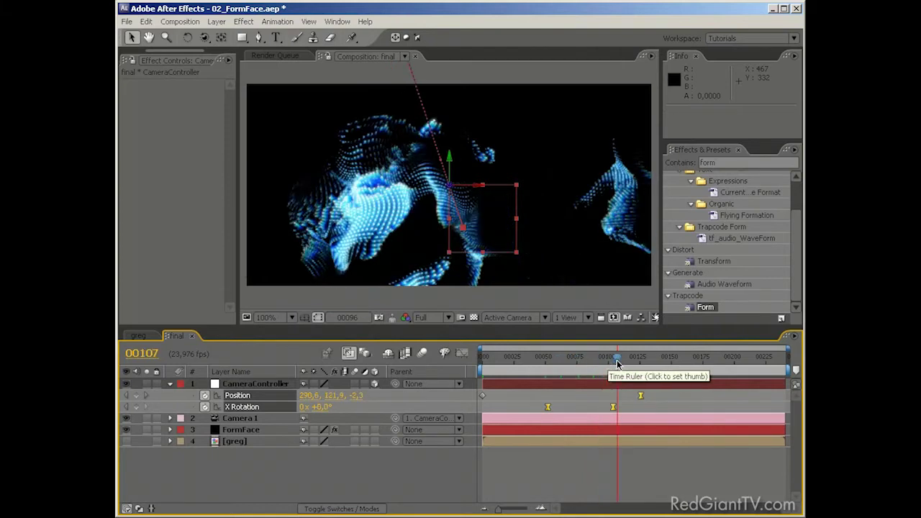
{"action": "left_click", "coordinate": [618, 359]}
{"action": "left_click", "coordinate": [633, 367]}
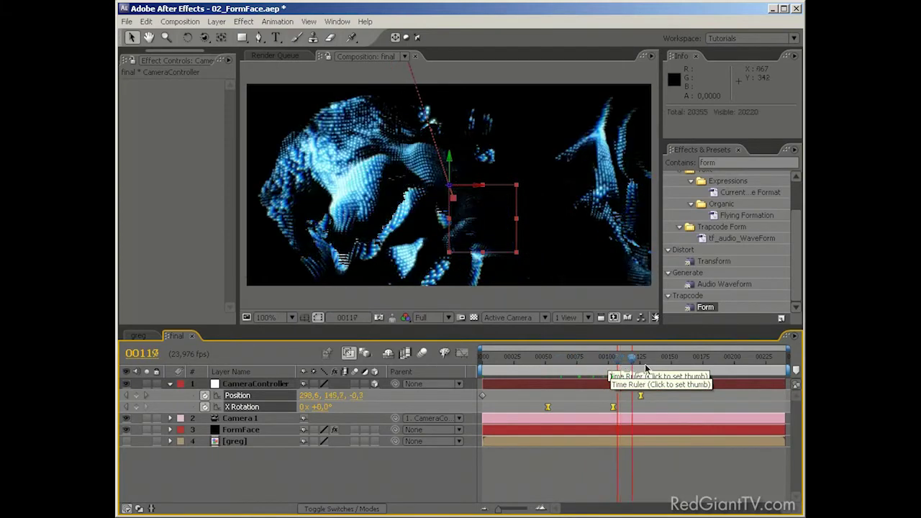
{"action": "left_click", "coordinate": [649, 363]}
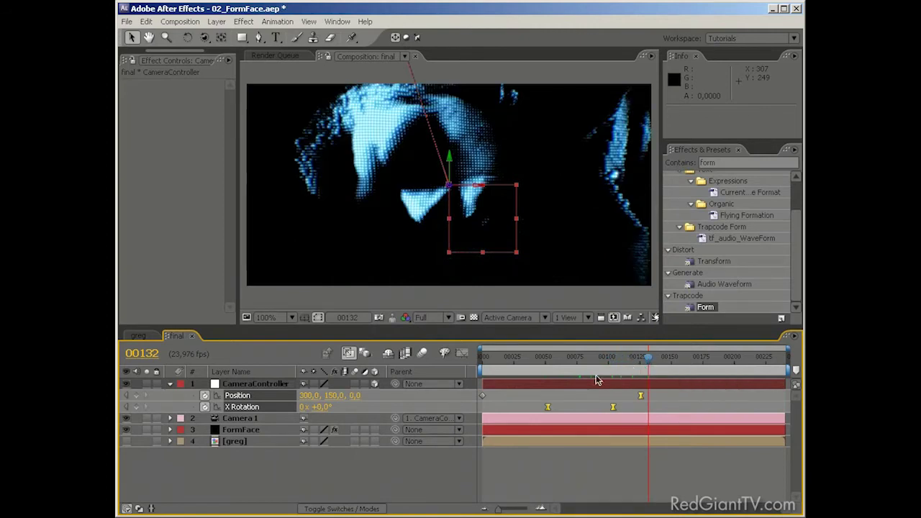
{"action": "left_click", "coordinate": [259, 429]}
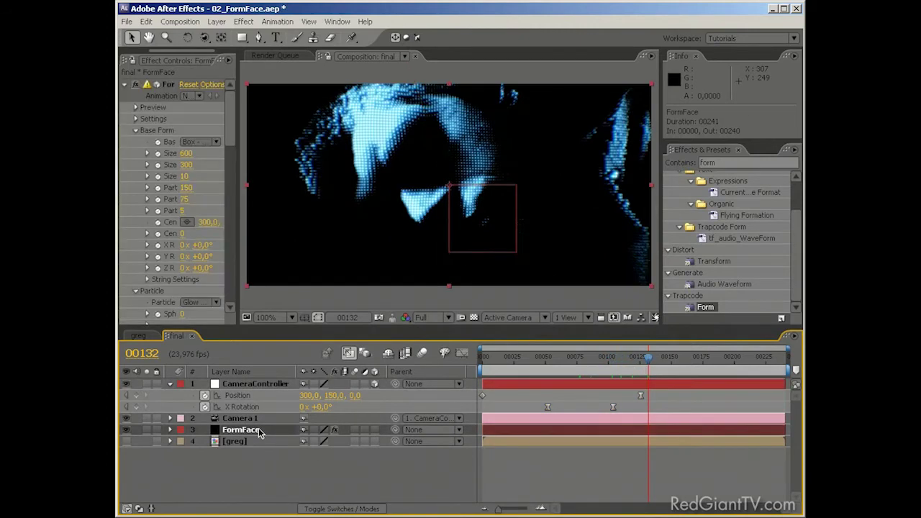
Widen Effect Controls, scroll to FormFace's Displacement settings and go to frame 117
{"action": "left_click_drag", "start_coordinate": [237, 249], "coordinate": [390, 170]}
{"action": "left_click_drag", "start_coordinate": [390, 132], "coordinate": [397, 228]}
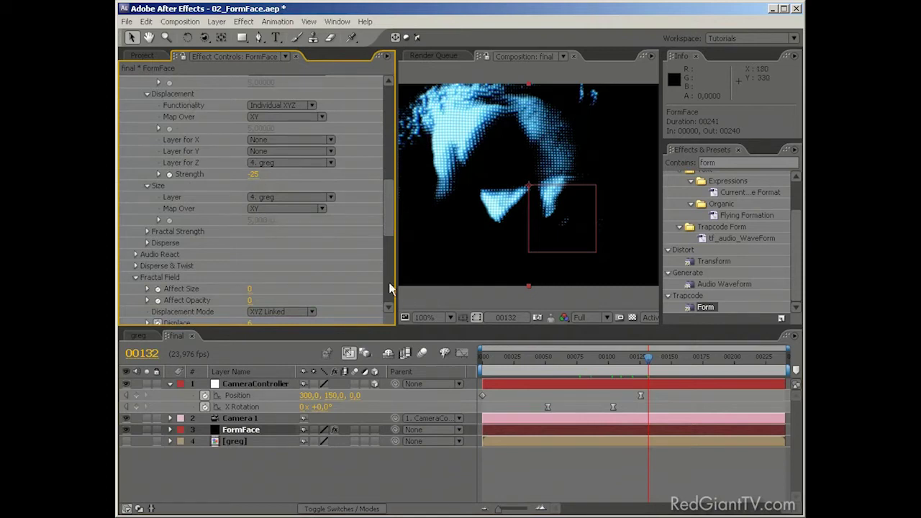
{"action": "left_click", "coordinate": [623, 369]}
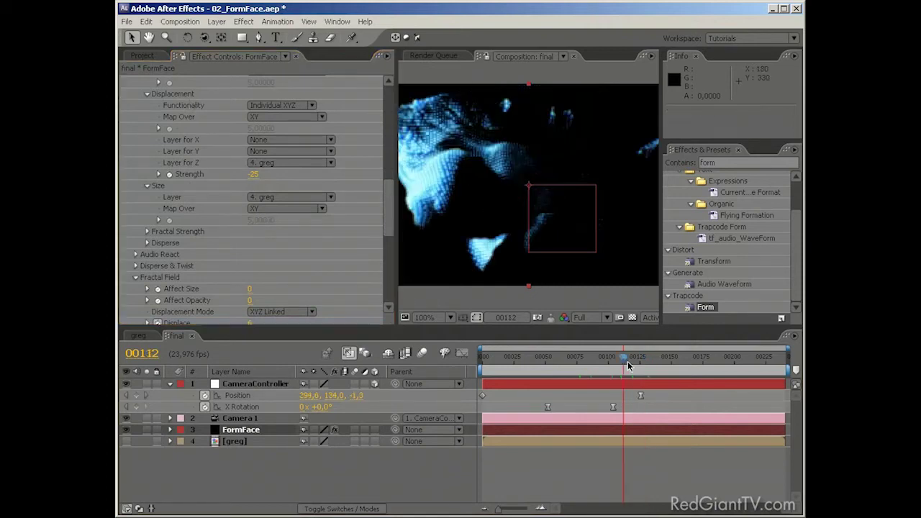
{"action": "left_click", "coordinate": [630, 367]}
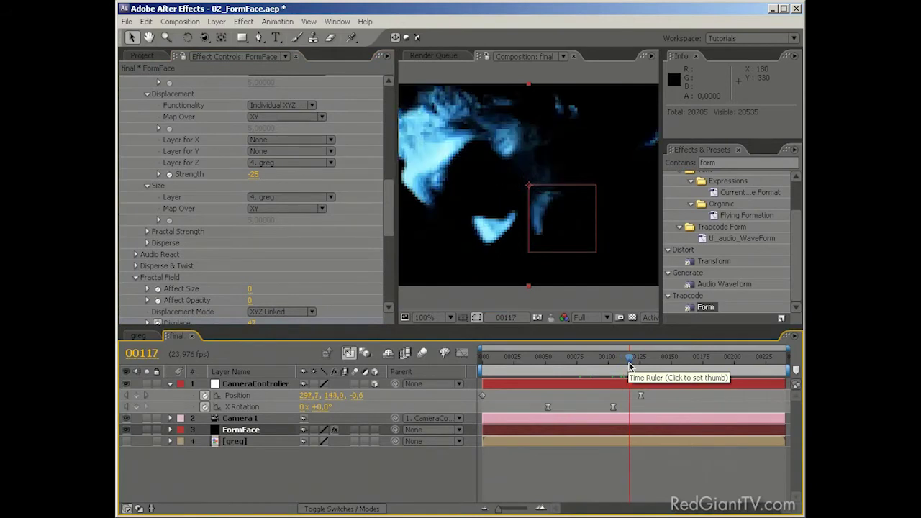
Keyframe displacement Strength at -25 on frame 117 and -115 on frame 61
{"action": "left_click", "coordinate": [168, 175]}
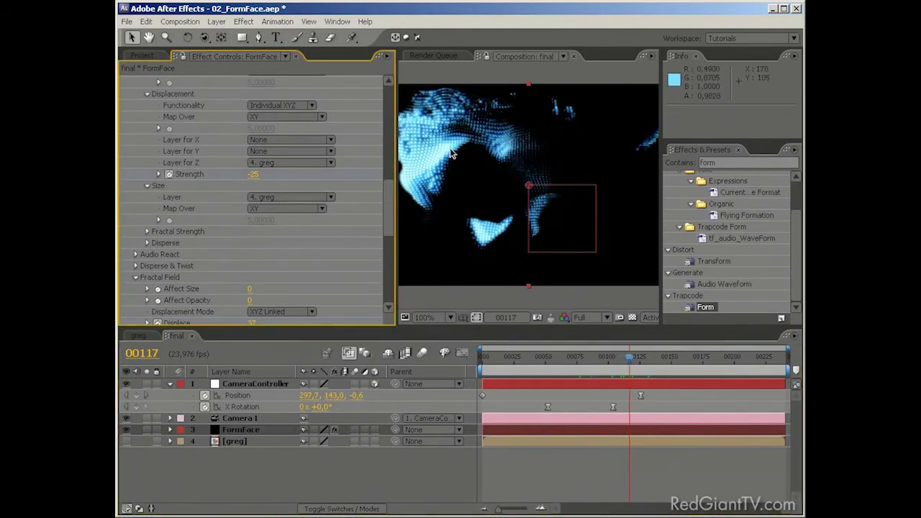
{"action": "left_click", "coordinate": [558, 361]}
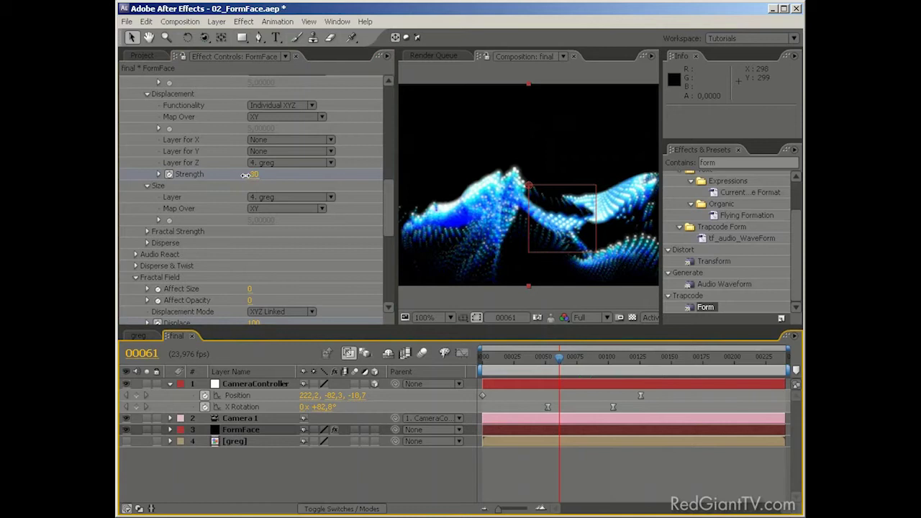
{"action": "left_click_drag", "start_coordinate": [246, 174], "coordinate": [178, 173]}
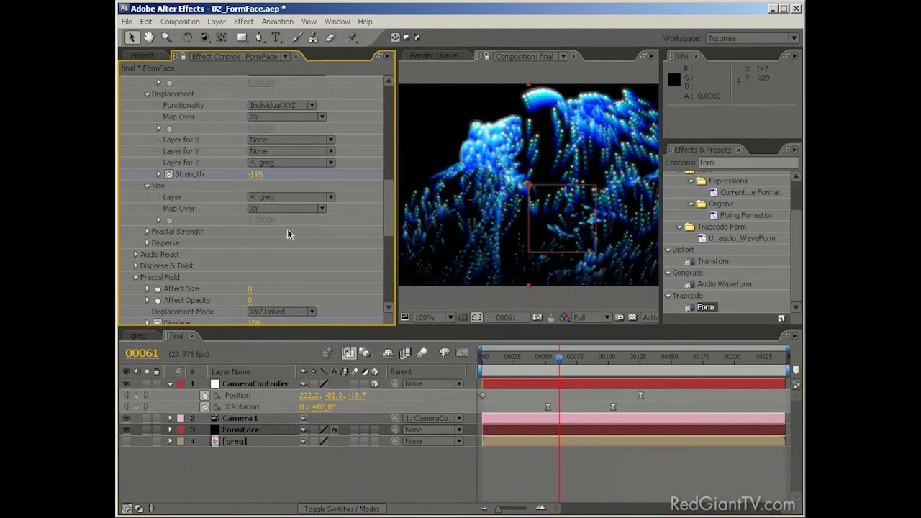
{"action": "left_click", "coordinate": [238, 430]}
Easy Ease FormFace's Strength and Displace keyframes and scrub the result from frame 61 to 112
{"action": "key", "text": "u"}
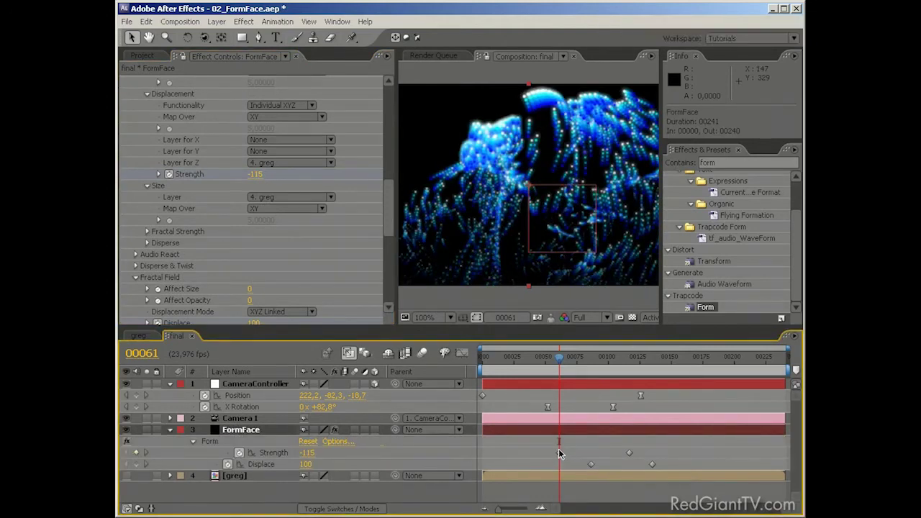
{"action": "left_click_drag", "start_coordinate": [537, 435], "coordinate": [686, 474]}
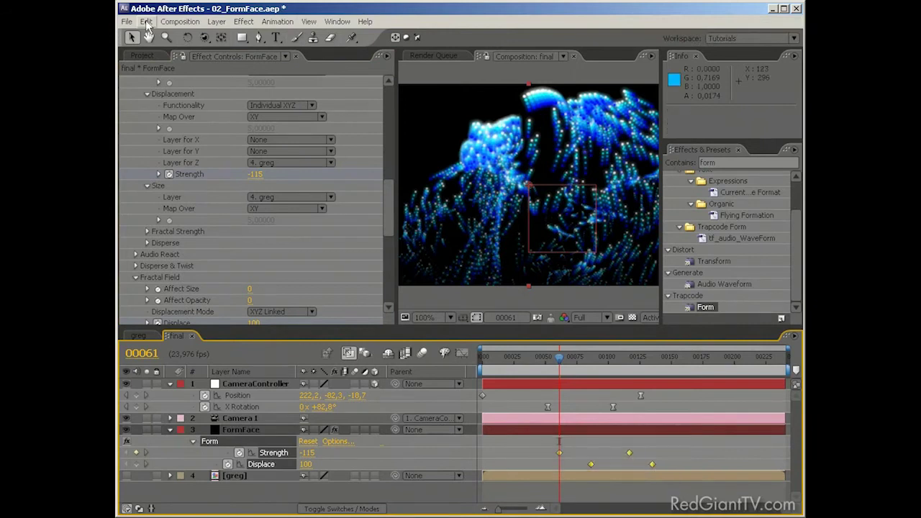
{"action": "left_click", "coordinate": [279, 23]}
{"action": "mouse_move", "coordinate": [325, 133]}
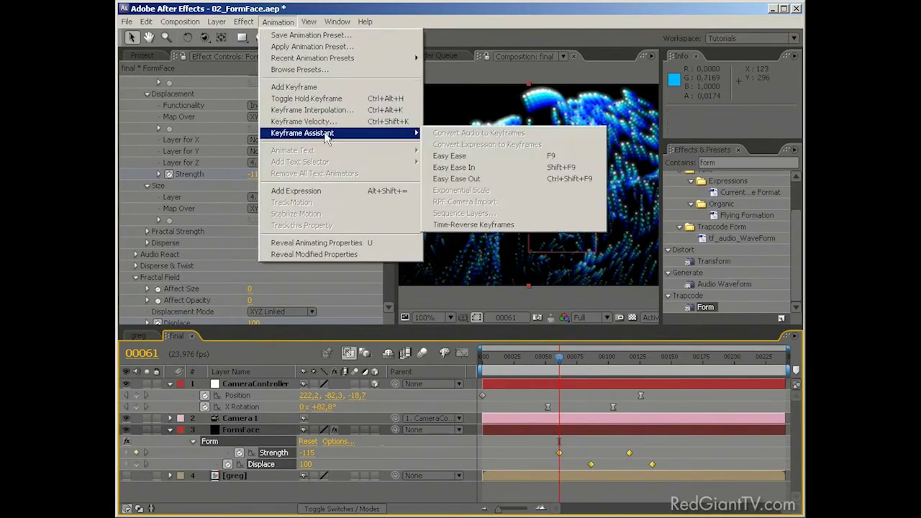
{"action": "left_click", "coordinate": [462, 157]}
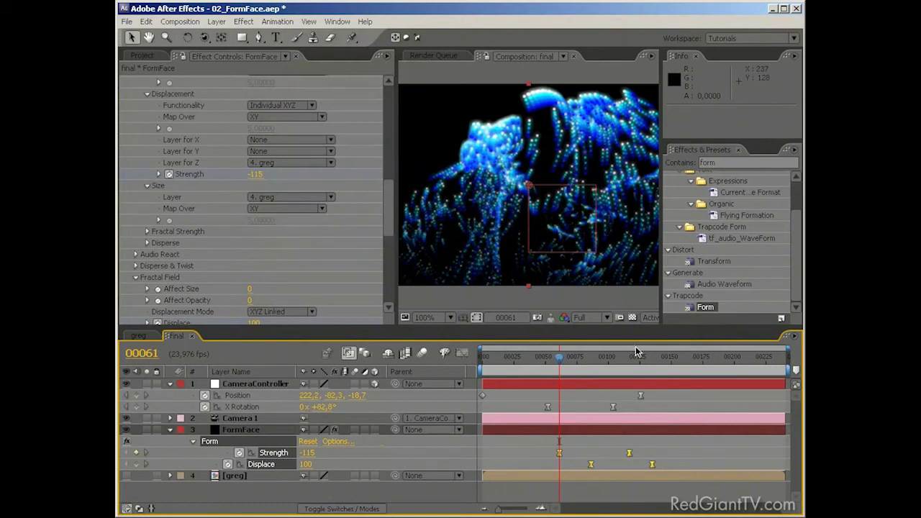
{"action": "left_click_drag", "start_coordinate": [572, 367], "coordinate": [612, 368]}
{"action": "left_click_drag", "start_coordinate": [611, 368], "coordinate": [623, 366]}
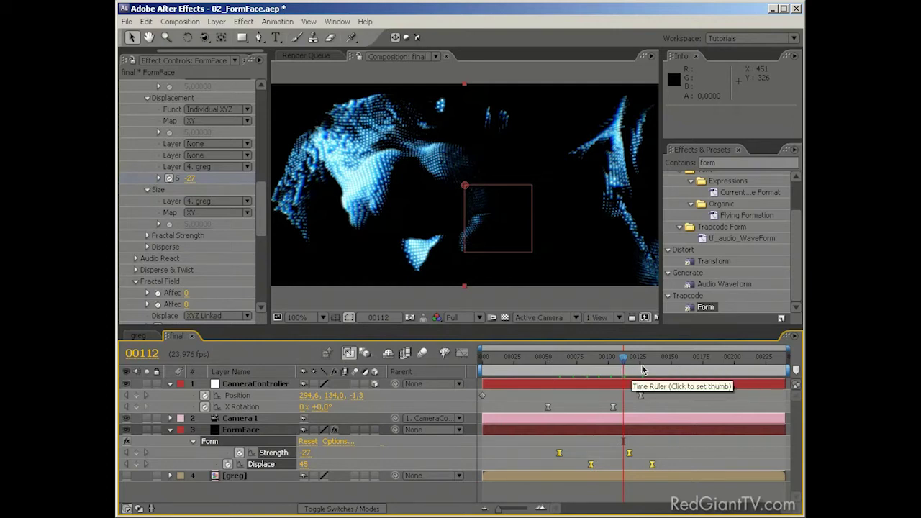
Jump through frames 144, 158 and 179, then step frame by frame to frame 184
{"action": "left_click", "coordinate": [663, 358]}
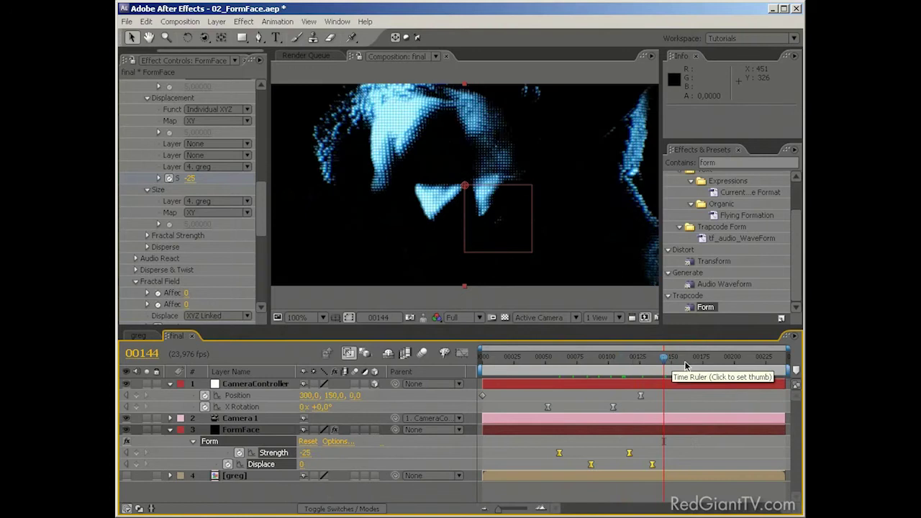
{"action": "left_click", "coordinate": [680, 364]}
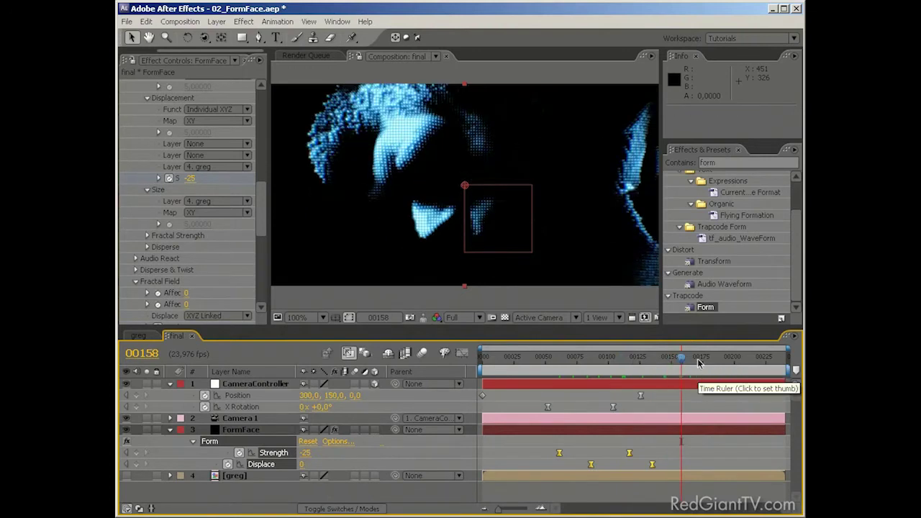
{"action": "left_click", "coordinate": [707, 360]}
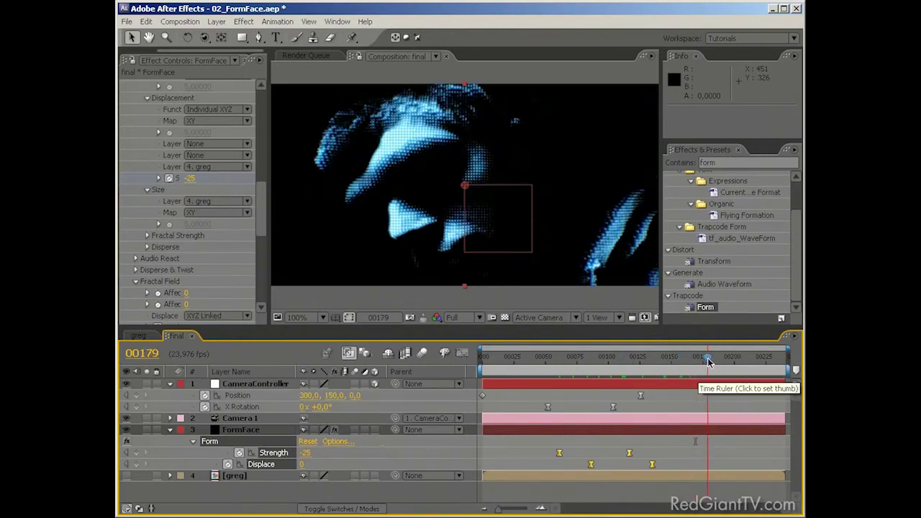
{"action": "key", "text": "ctrl+Right"}
{"action": "key", "text": "ctrl+Right"}
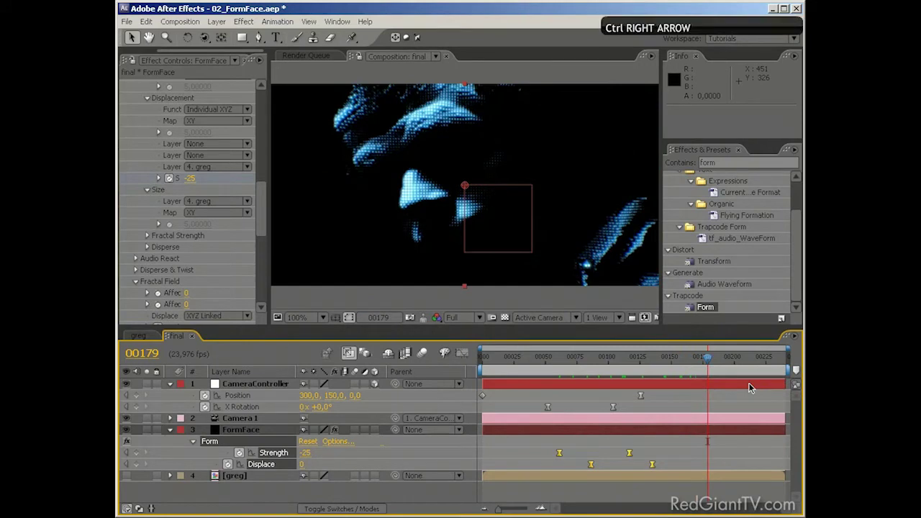
{"action": "key", "text": "ctrl+Right"}
{"action": "key", "text": "ctrl+Right"}
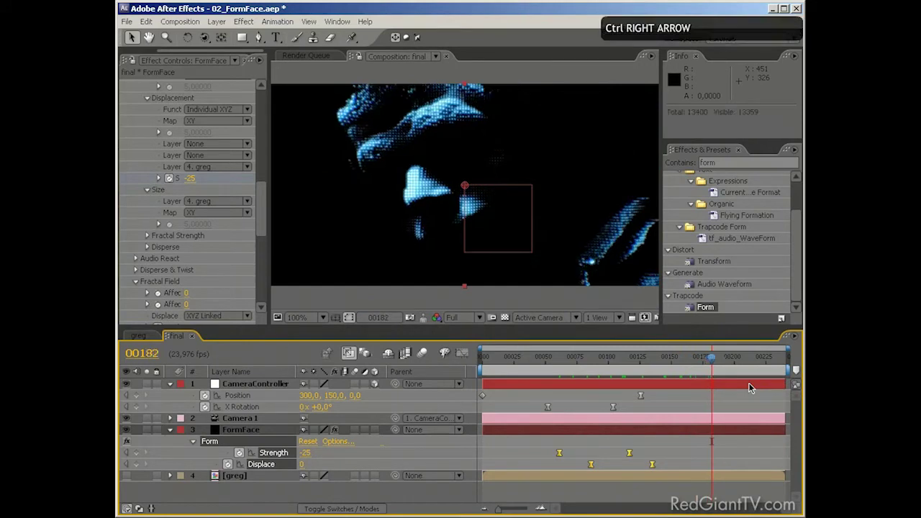
{"action": "key", "text": "ctrl+shift+Right"}
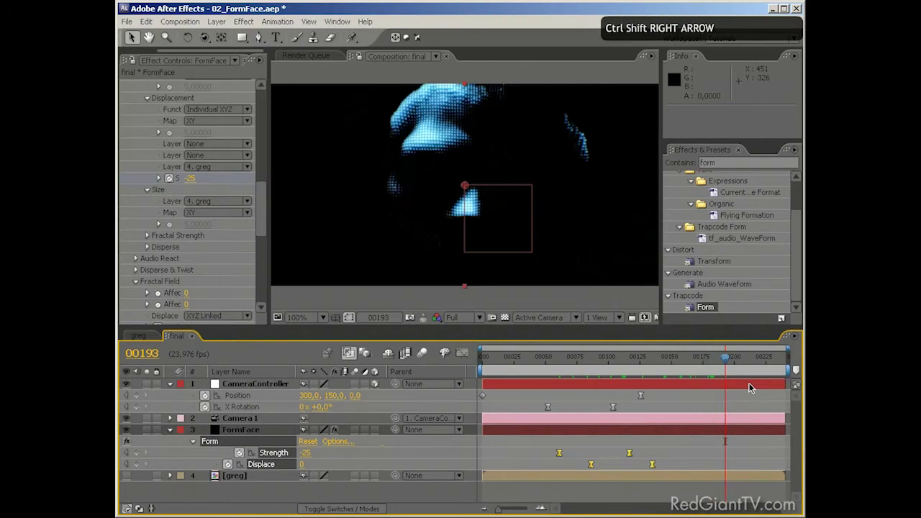
{"action": "key", "text": "ctrl+shift+Right"}
{"action": "key", "text": "ctrl+shift+Left"}
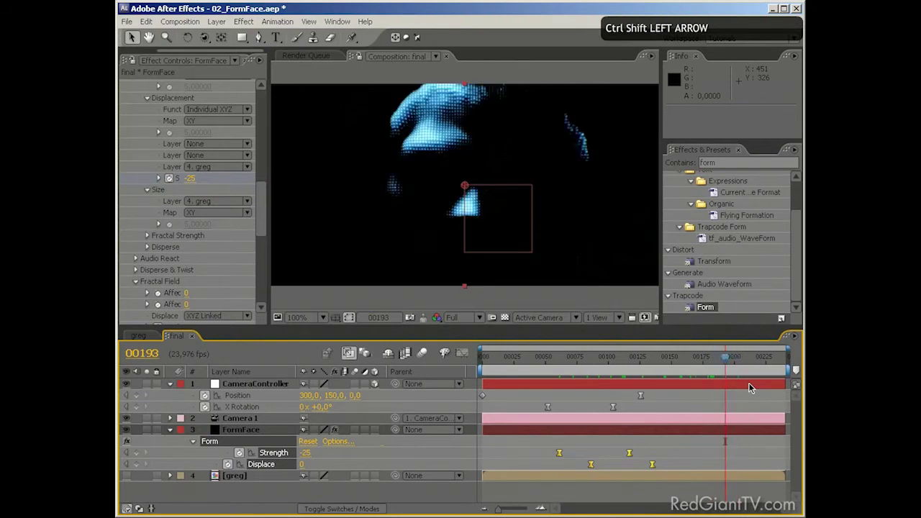
{"action": "key", "text": "ctrl+shift+Left"}
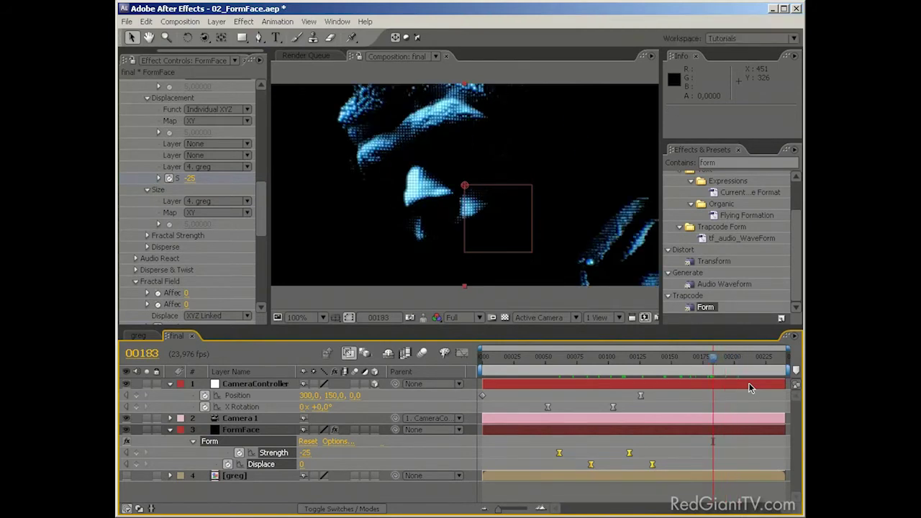
{"action": "key", "text": "ctrl+Right"}
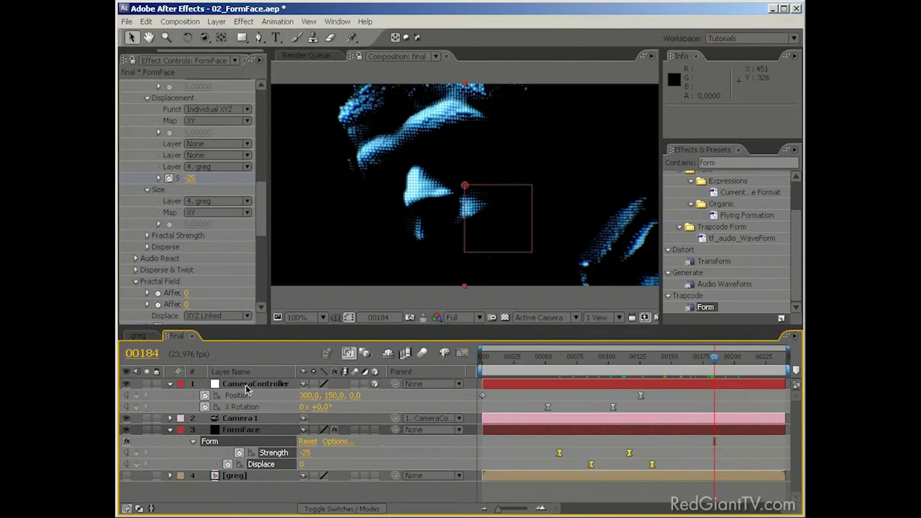
Keyframe CameraController Position at frame 184, then push its Z to 682 at frame 194
{"action": "left_click", "coordinate": [137, 396]}
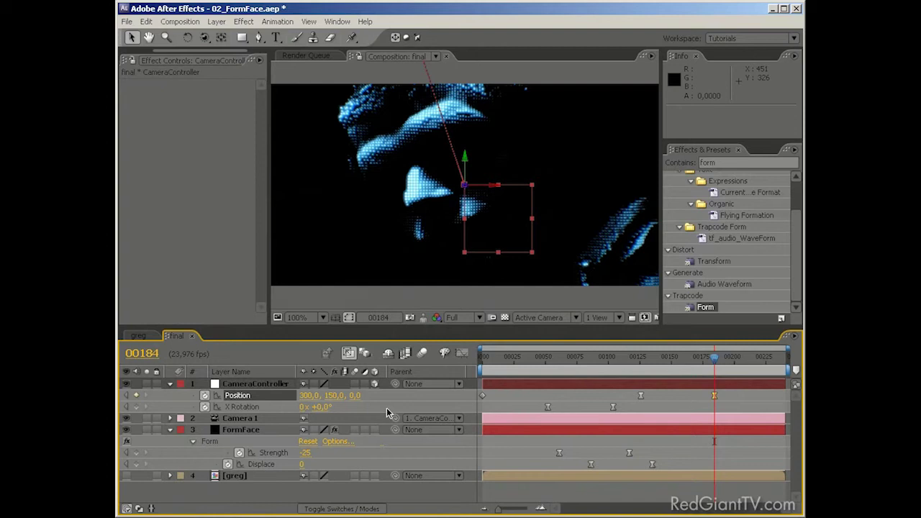
{"action": "key", "text": "ctrl+shift+Right"}
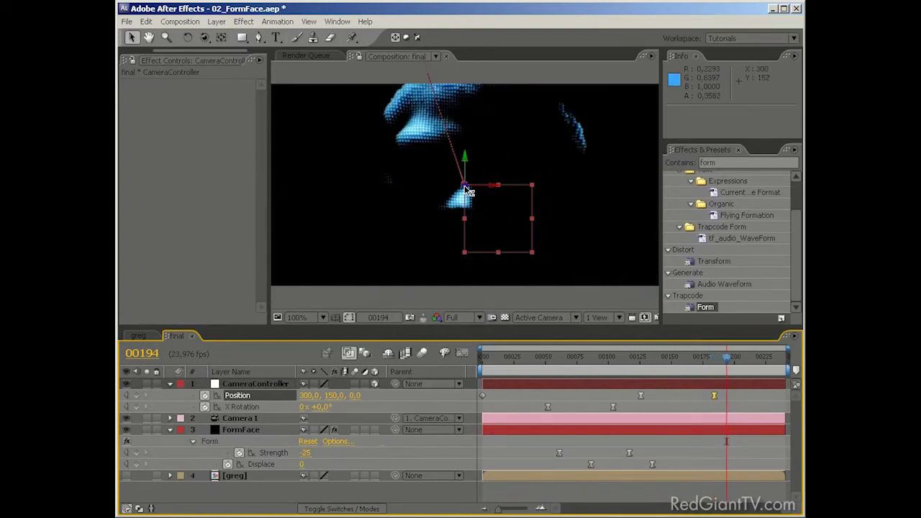
{"action": "left_click_drag", "start_coordinate": [464, 184], "coordinate": [10, 141]}
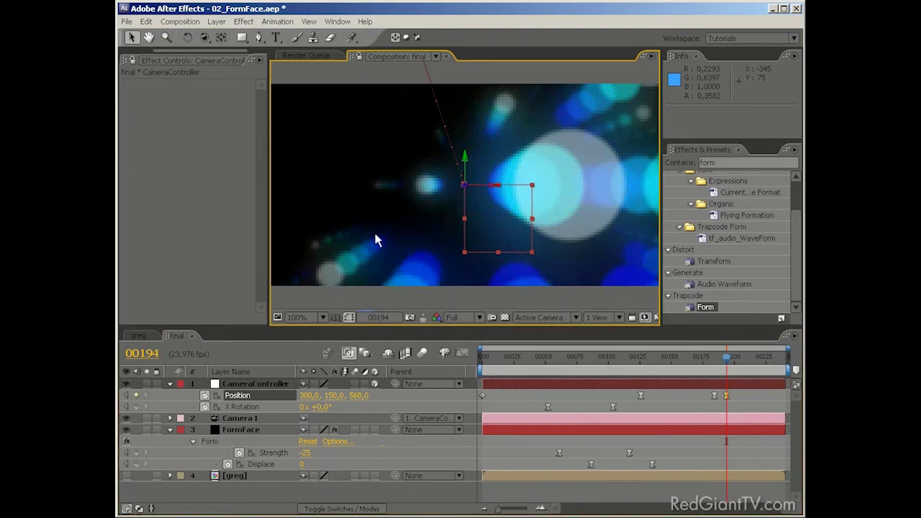
{"action": "left_click_drag", "start_coordinate": [469, 189], "coordinate": [387, 189]}
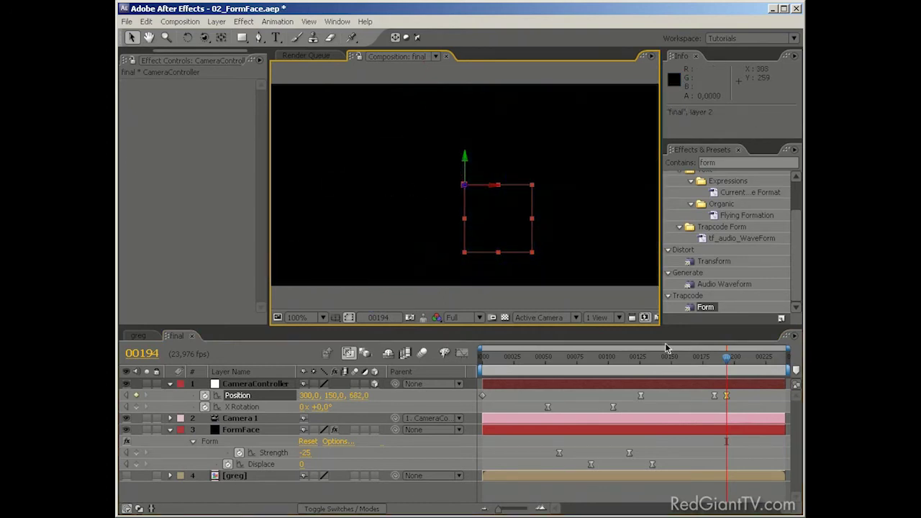
{"action": "left_click", "coordinate": [727, 395]}
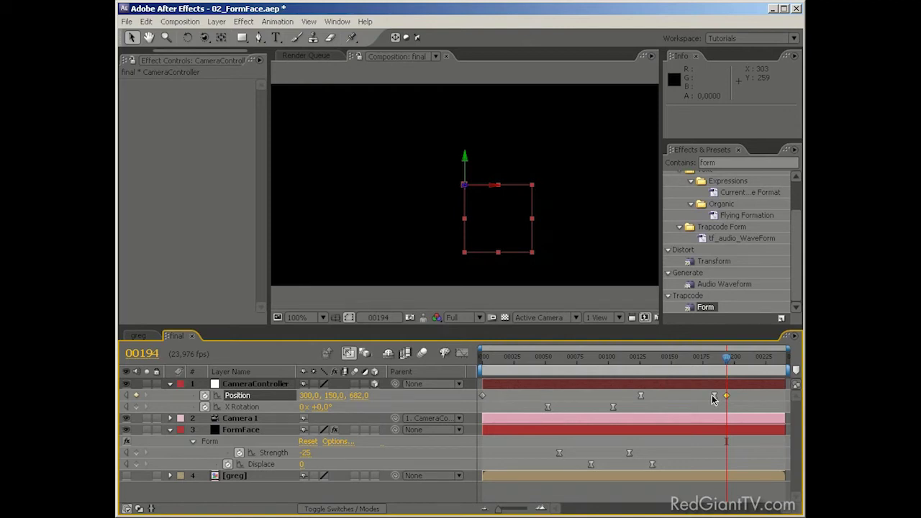
RAM preview the camera fly-in from frame 179, then return to the composition start
{"action": "key", "text": "space"}
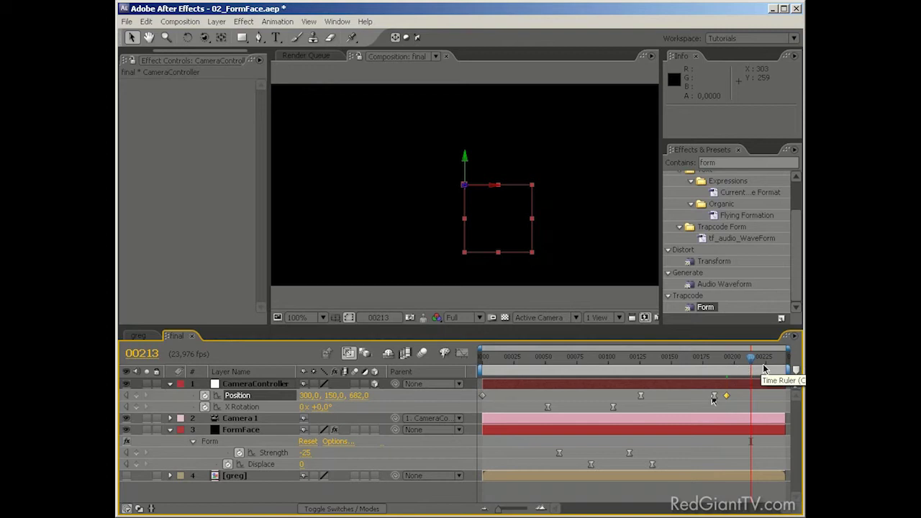
{"action": "left_click", "coordinate": [707, 360]}
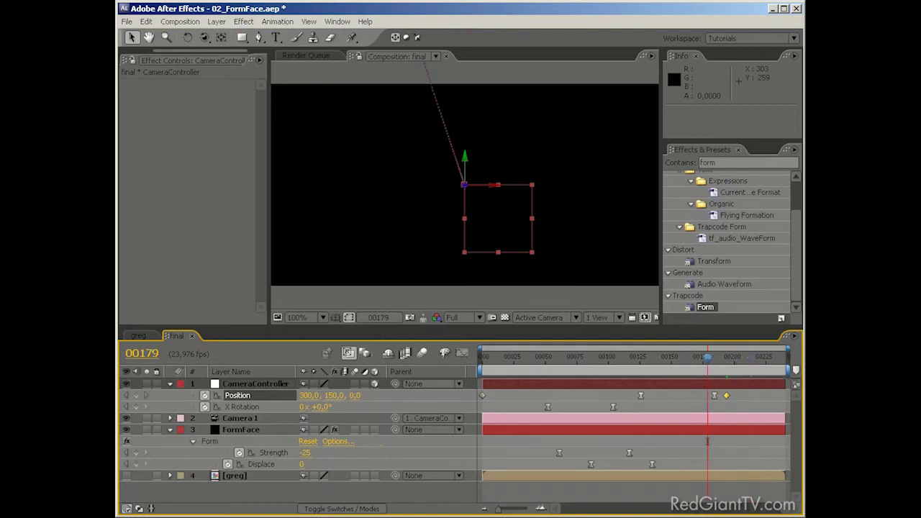
{"action": "key", "text": "KP_0"}
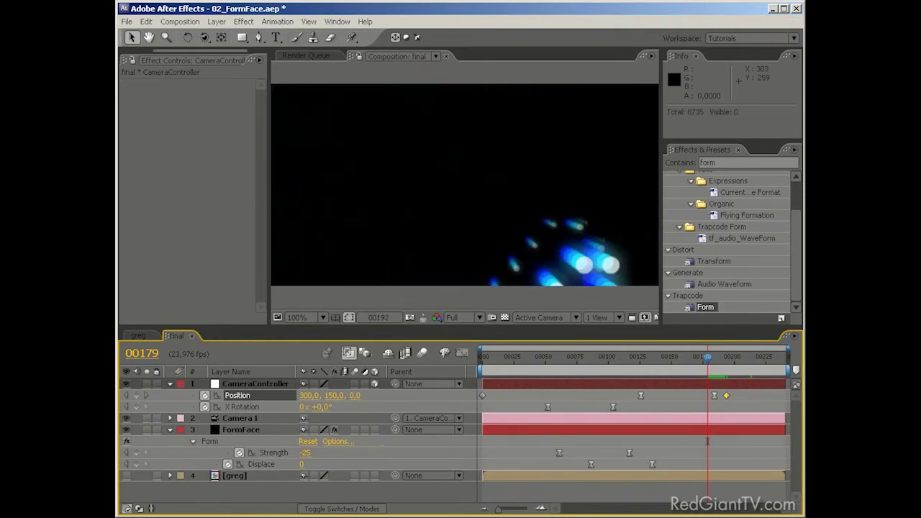
{"action": "key", "text": "KP_0"}
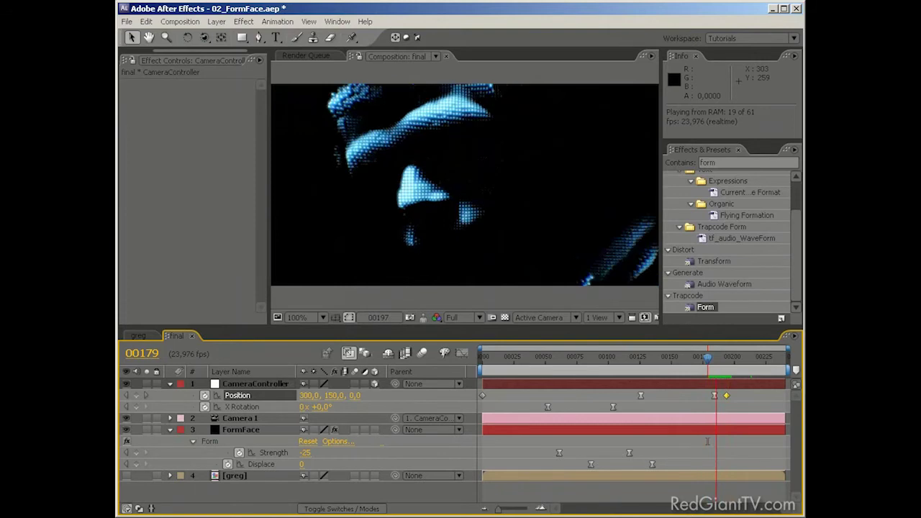
{"action": "key", "text": "KP_0"}
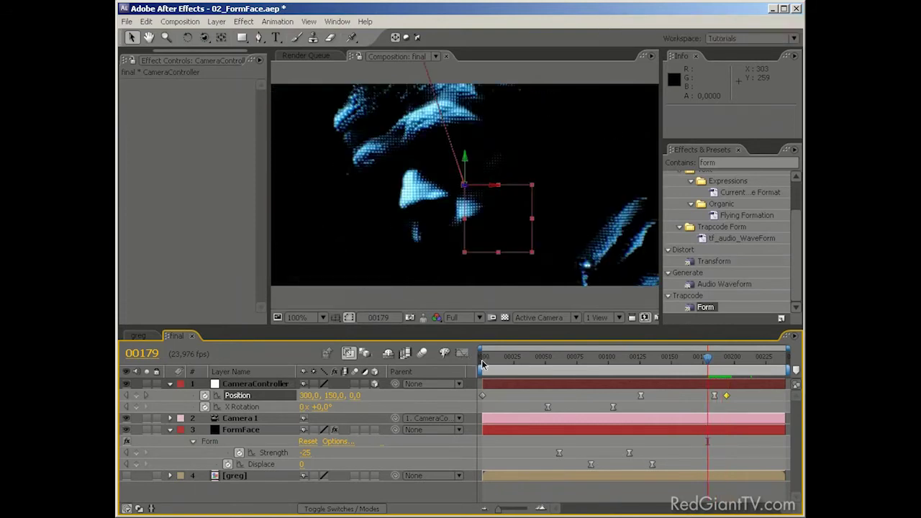
{"action": "left_click", "coordinate": [482, 363]}
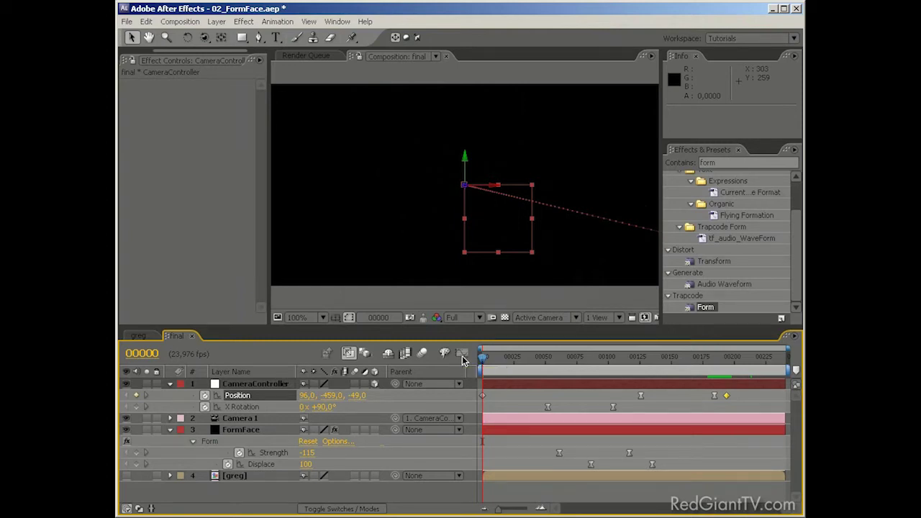
RAM preview the whole camera fly-through, then stop on frame 152
{"action": "key", "text": "KP_0"}
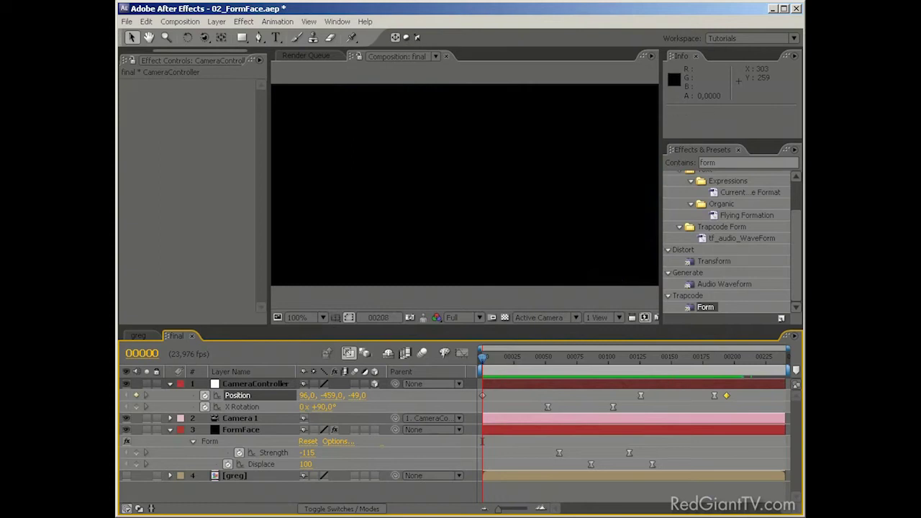
{"action": "key", "text": "KP_0"}
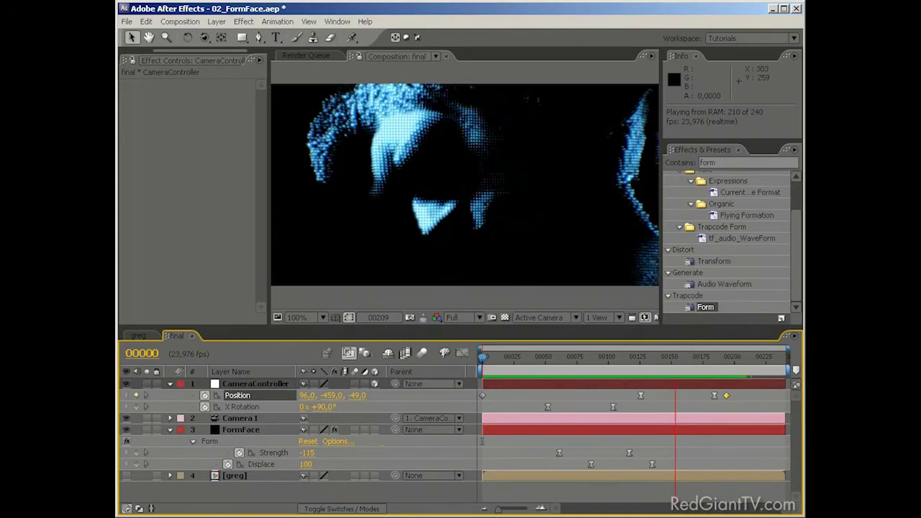
{"action": "key", "text": "KP_0"}
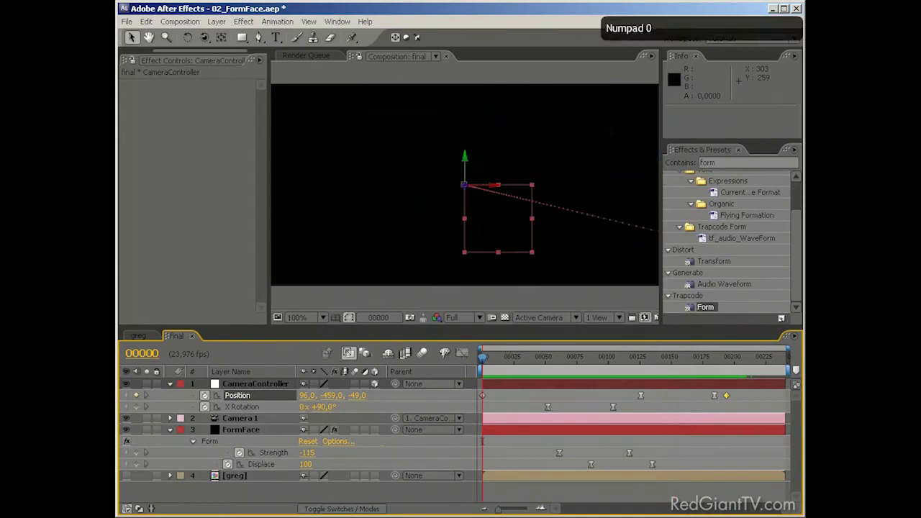
{"action": "left_click", "coordinate": [672, 356]}
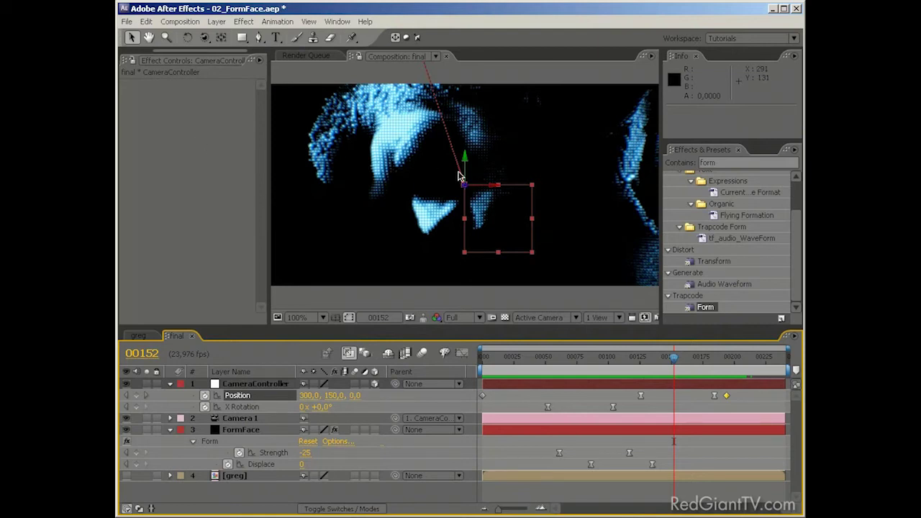
Collapse the CameraController and FormFace properties and create a new adjustment layer
{"action": "left_click", "coordinate": [170, 383]}
{"action": "left_click", "coordinate": [171, 407]}
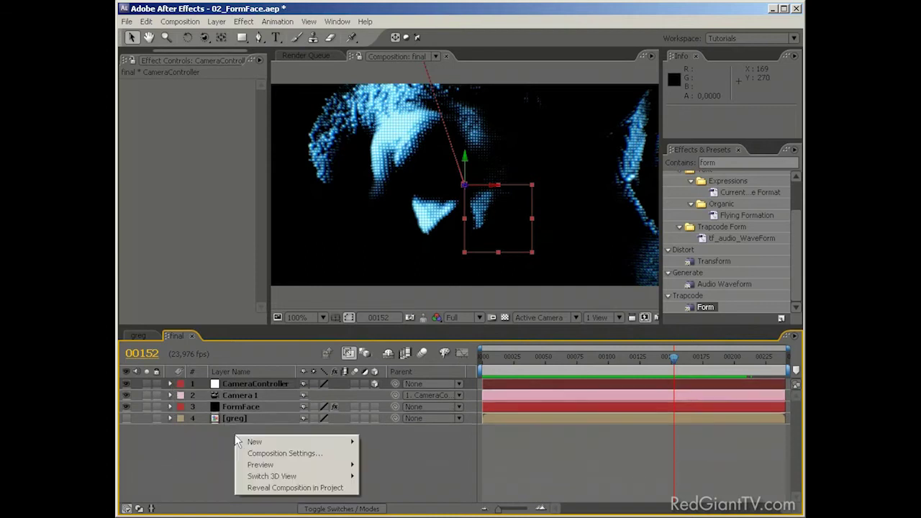
{"action": "mouse_move", "coordinate": [240, 441]}
{"action": "left_click", "coordinate": [406, 517]}
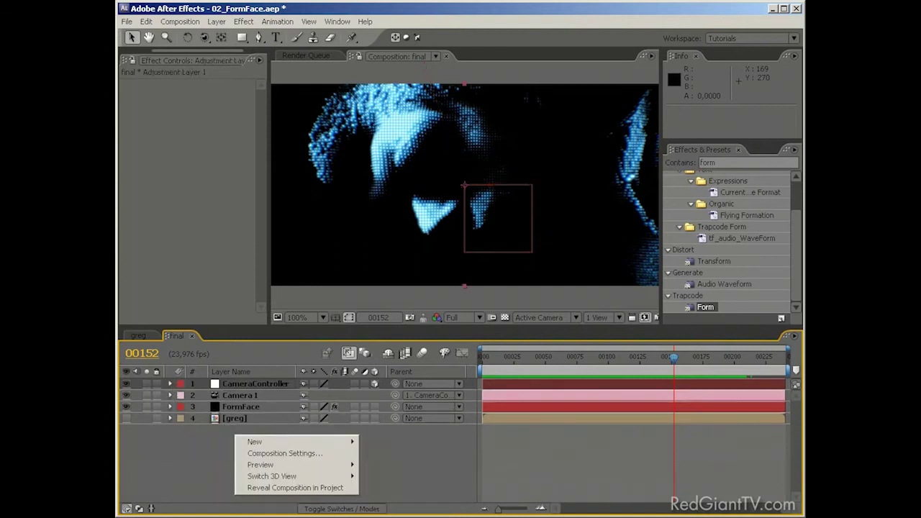
Search Effects & Presets for 'glow' and apply Glow to Adjustment Layer 1
{"action": "double_click", "coordinate": [705, 163]}
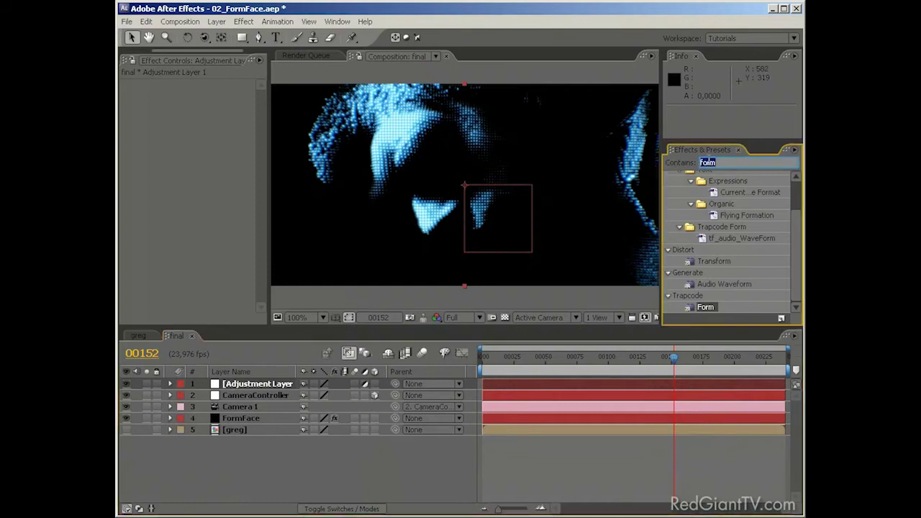
{"action": "type", "text": "glow"}
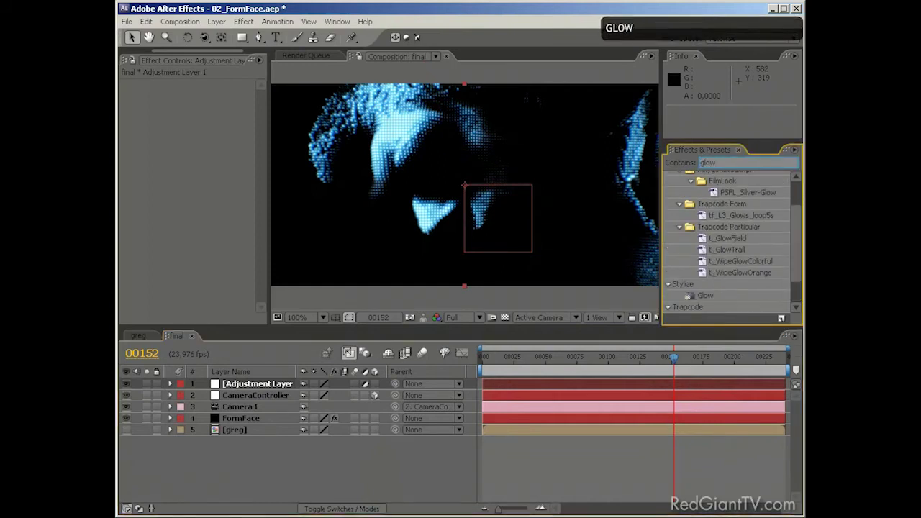
{"action": "left_click_drag", "start_coordinate": [705, 296], "coordinate": [274, 392]}
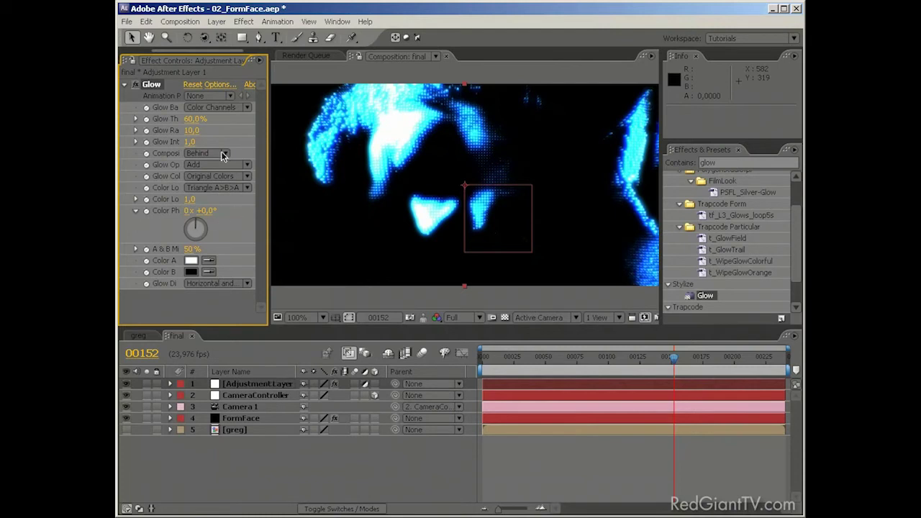
Adjust Glow Threshold, Radius and Intensity until they read 97,3%, 103,0 and 0,6
{"action": "left_click_drag", "start_coordinate": [202, 121], "coordinate": [248, 115]}
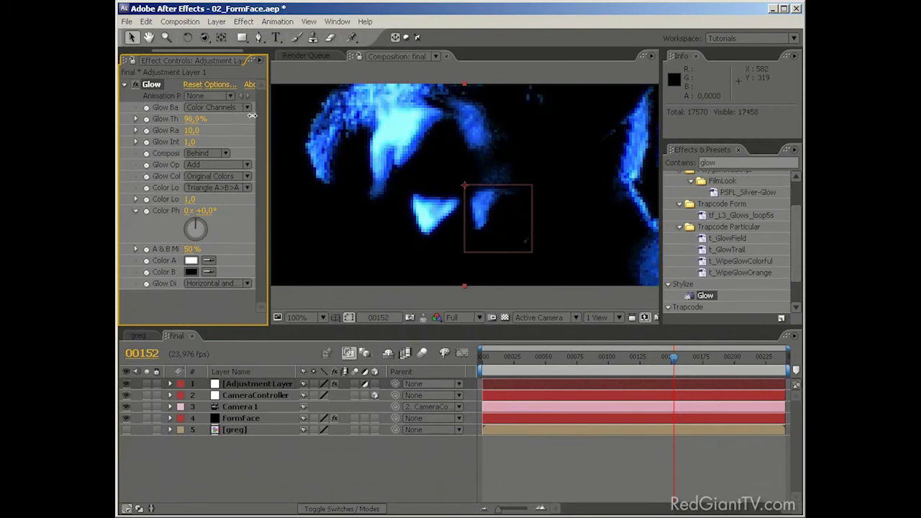
{"action": "left_click", "coordinate": [192, 131]}
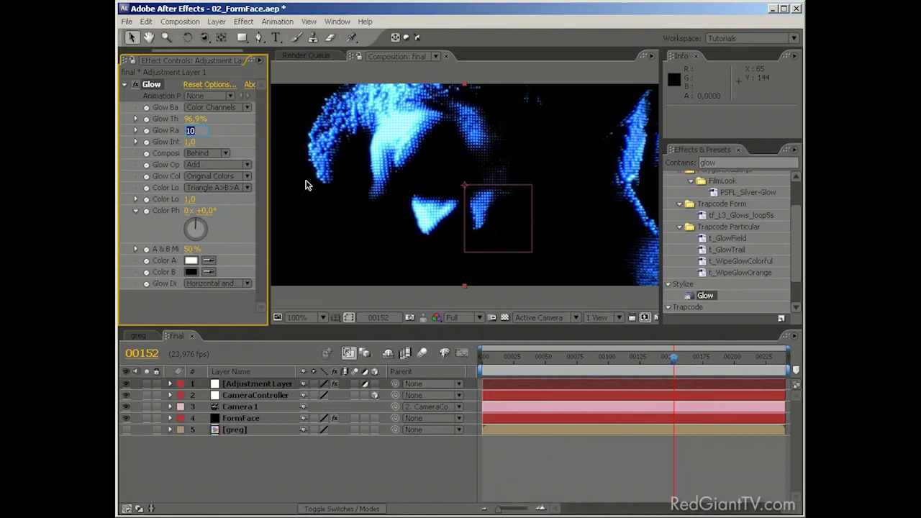
{"action": "type", "text": "20"}
{"action": "key", "text": "Return"}
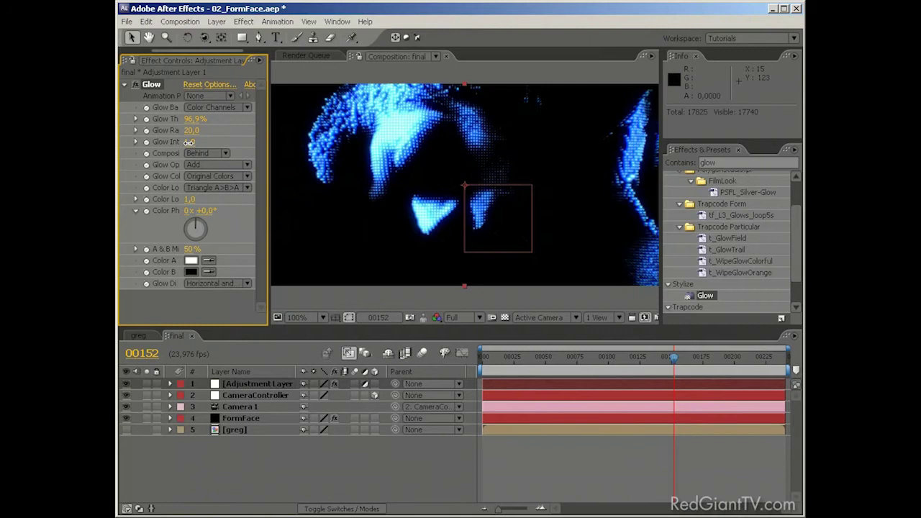
{"action": "left_click_drag", "start_coordinate": [189, 141], "coordinate": [186, 141]}
{"action": "left_click_drag", "start_coordinate": [191, 118], "coordinate": [143, 120]}
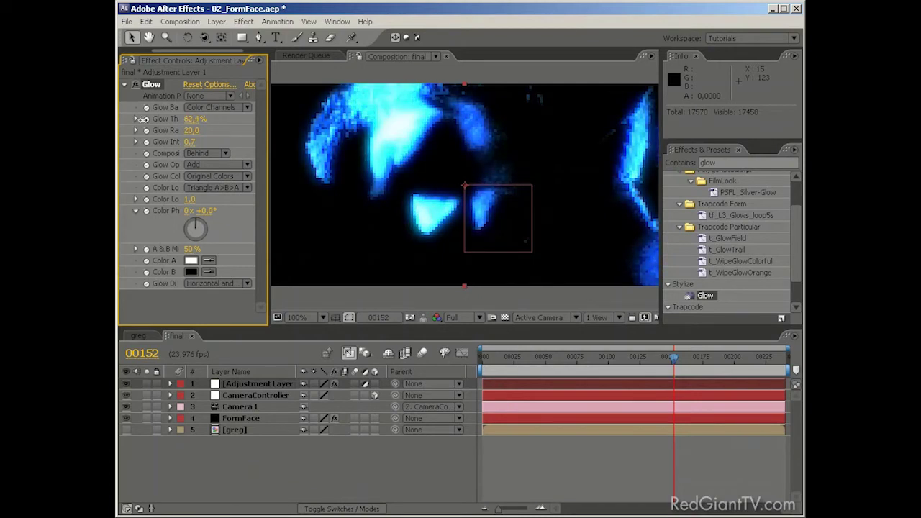
{"action": "left_click_drag", "start_coordinate": [190, 142], "coordinate": [305, 135]}
{"action": "left_click_drag", "start_coordinate": [190, 142], "coordinate": [273, 120]}
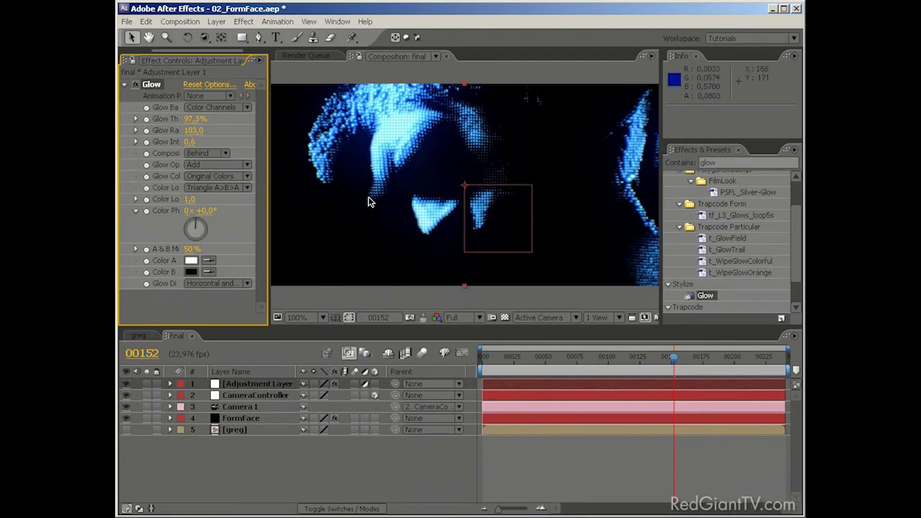
{"action": "left_click", "coordinate": [136, 85]}
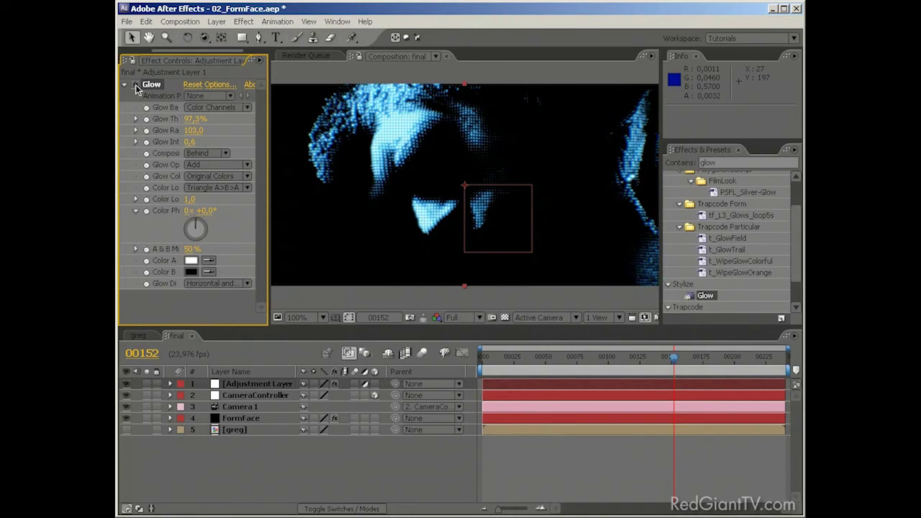
{"action": "left_click", "coordinate": [136, 86]}
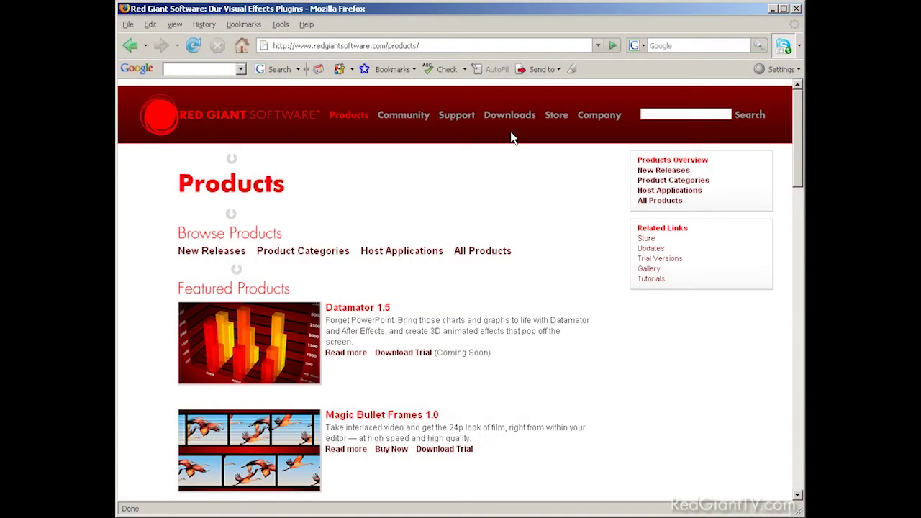
Go to Trial Versions from the Downloads menu on the Red Giant site
{"action": "mouse_move", "coordinate": [512, 124]}
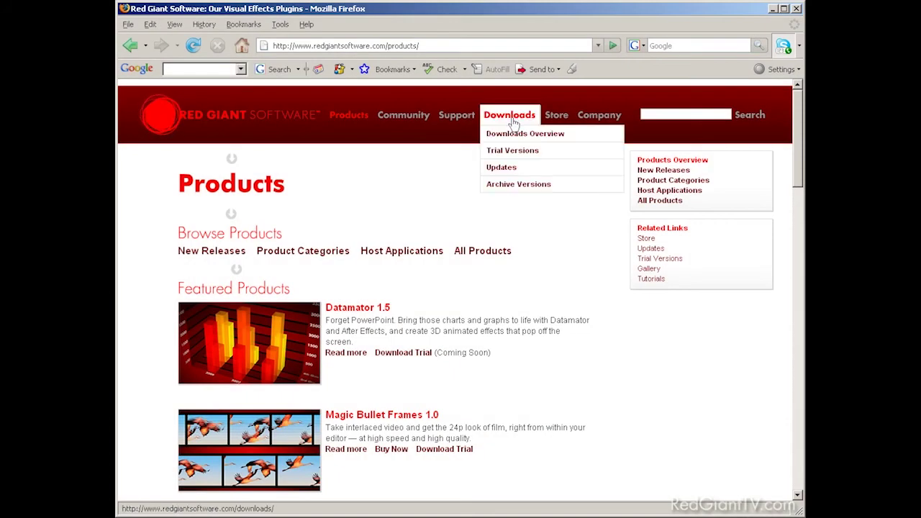
{"action": "left_click", "coordinate": [514, 151]}
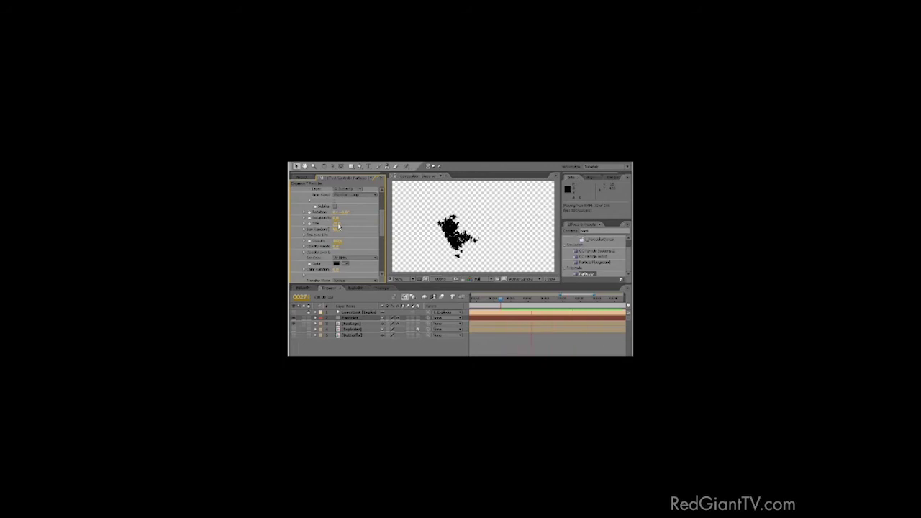
Browse the example projects, showing footage items and expanding Transform > Scale on the BLOOD title
{"action": "left_click_drag", "start_coordinate": [383, 220], "coordinate": [385, 195]}
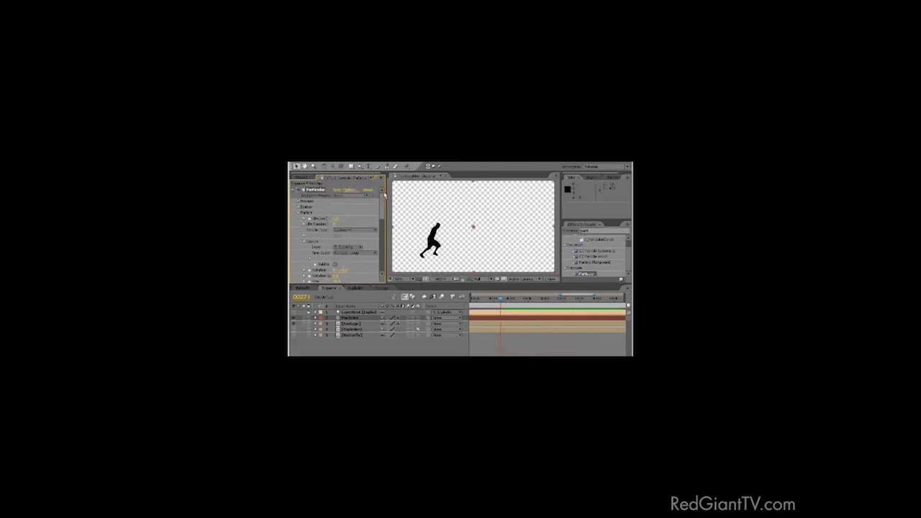
{"action": "left_click", "coordinate": [303, 178]}
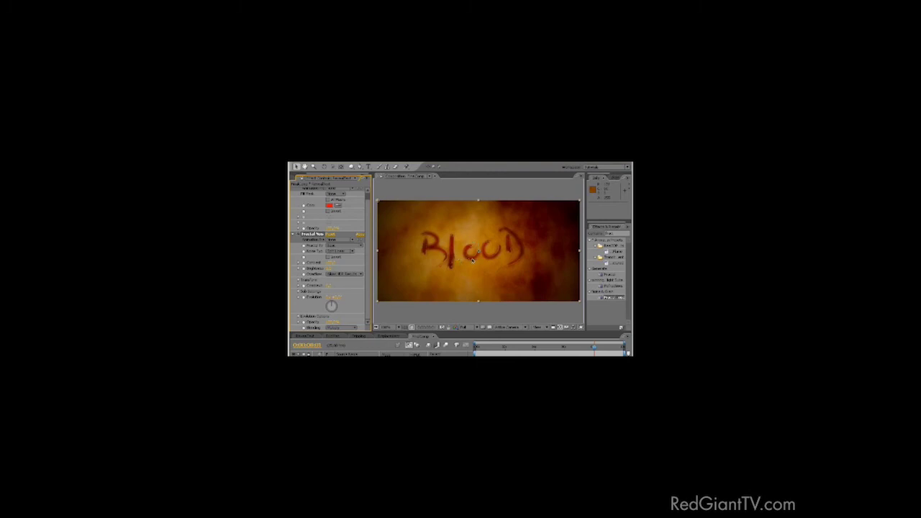
{"action": "left_click", "coordinate": [297, 281]}
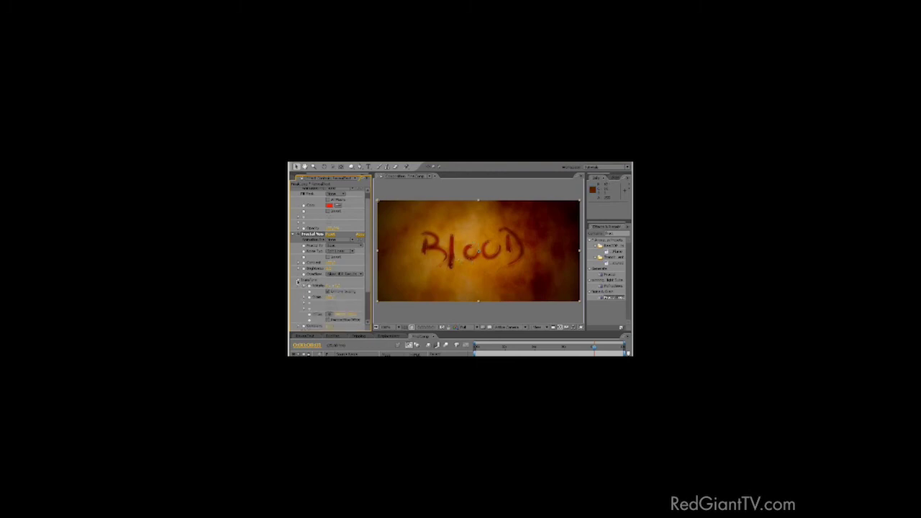
{"action": "left_click", "coordinate": [309, 297]}
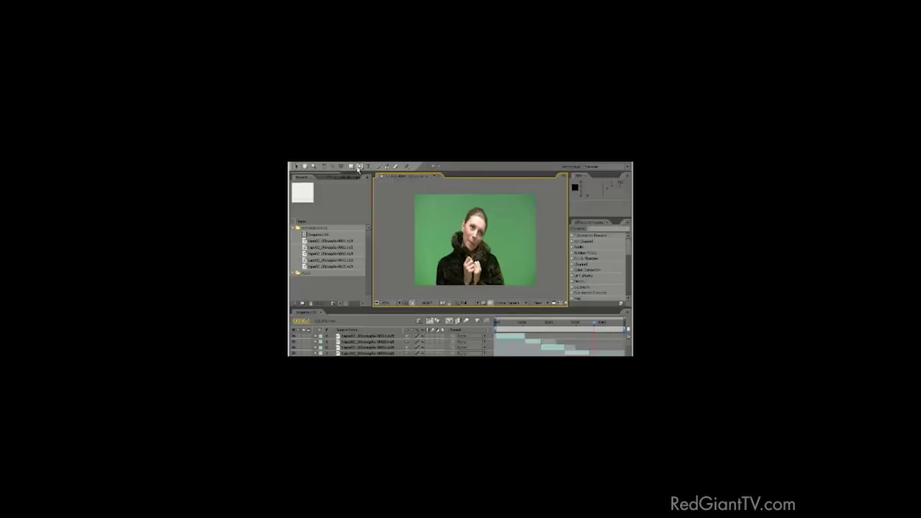
Draw a test mask around the woman on the green-screen footage layer, then delete it
{"action": "left_click", "coordinate": [310, 336]}
{"action": "left_click", "coordinate": [512, 291]}
{"action": "left_click", "coordinate": [505, 243]}
{"action": "left_click", "coordinate": [480, 197]}
{"action": "left_click", "coordinate": [451, 210]}
{"action": "left_click", "coordinate": [435, 253]}
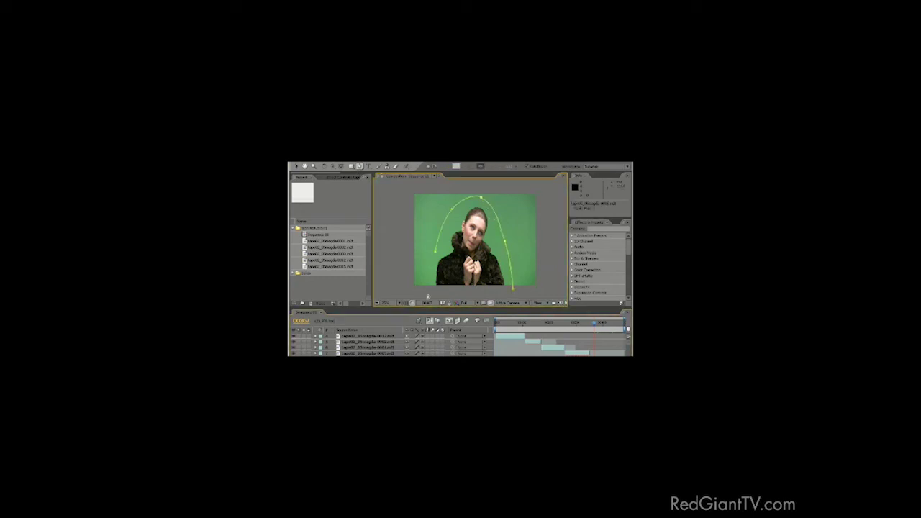
{"action": "left_click", "coordinate": [430, 291]}
{"action": "left_click", "coordinate": [512, 290]}
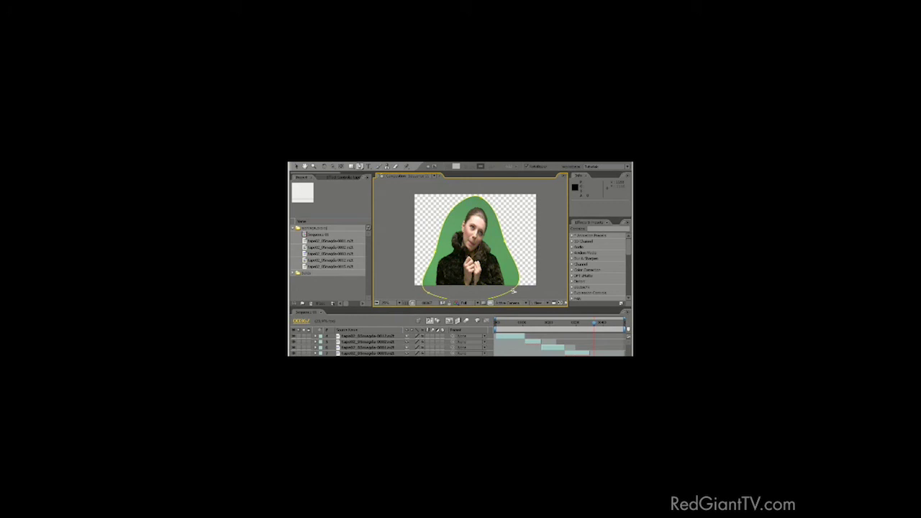
{"action": "key", "text": "Delete"}
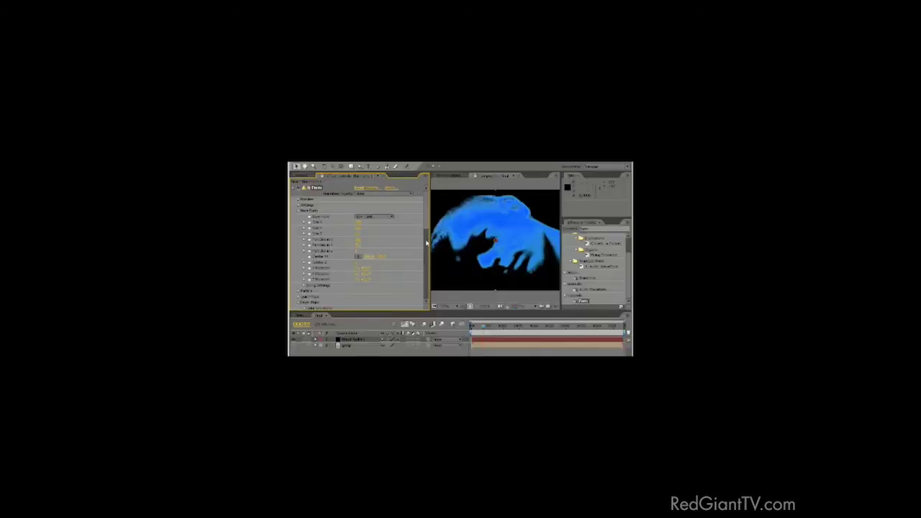
Set Form's Particle Transfer Mode to Screen
{"action": "scroll", "coordinate": [427, 227], "scroll_direction": "down", "scroll_amount": 5}
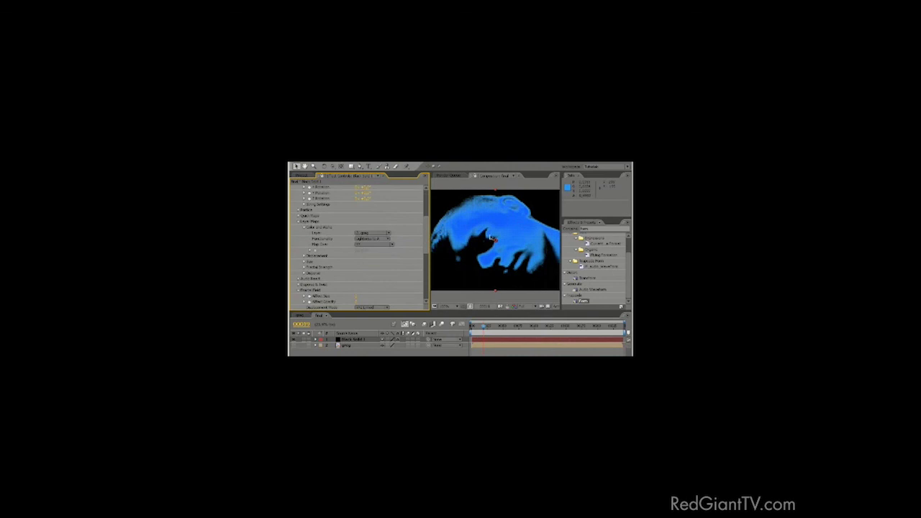
{"action": "left_click", "coordinate": [299, 210]}
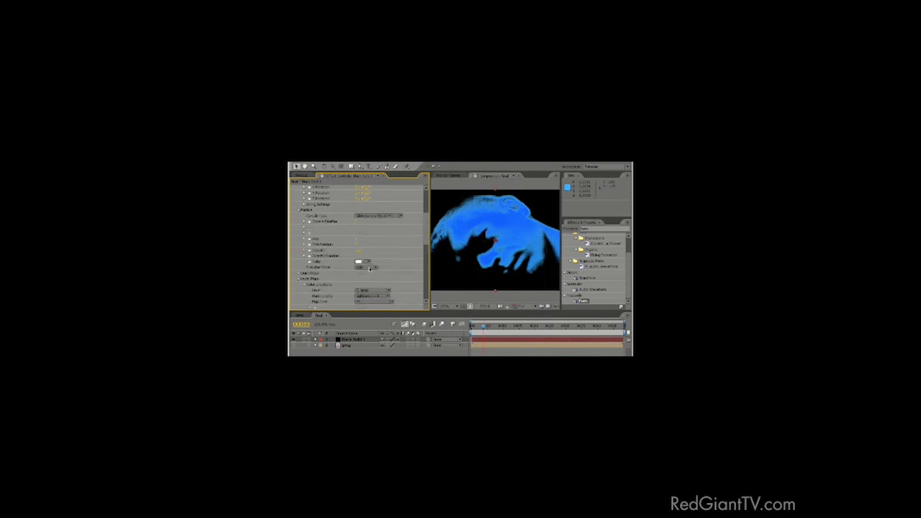
{"action": "left_click", "coordinate": [370, 268]}
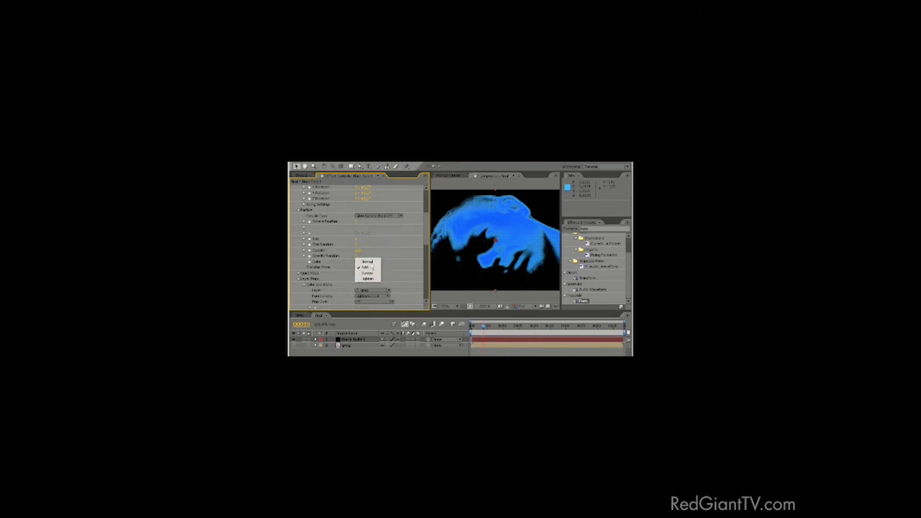
{"action": "left_click", "coordinate": [370, 272]}
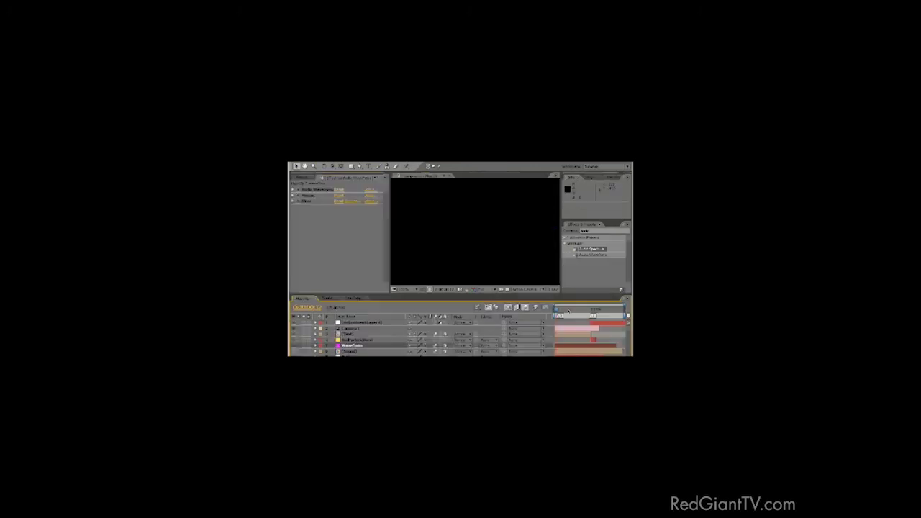
Jump to a frame showing the particle tunnel and play the Waveform composition preview
{"action": "left_click", "coordinate": [568, 310]}
{"action": "key", "text": "space"}
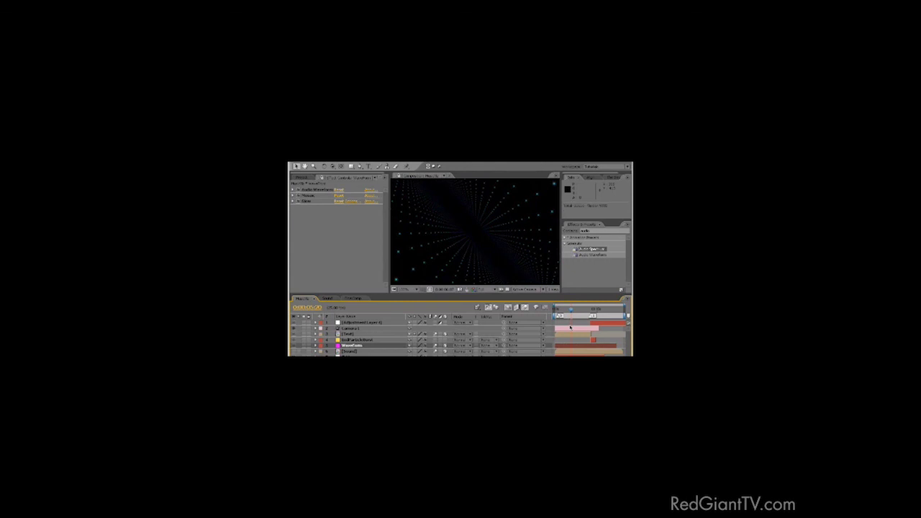